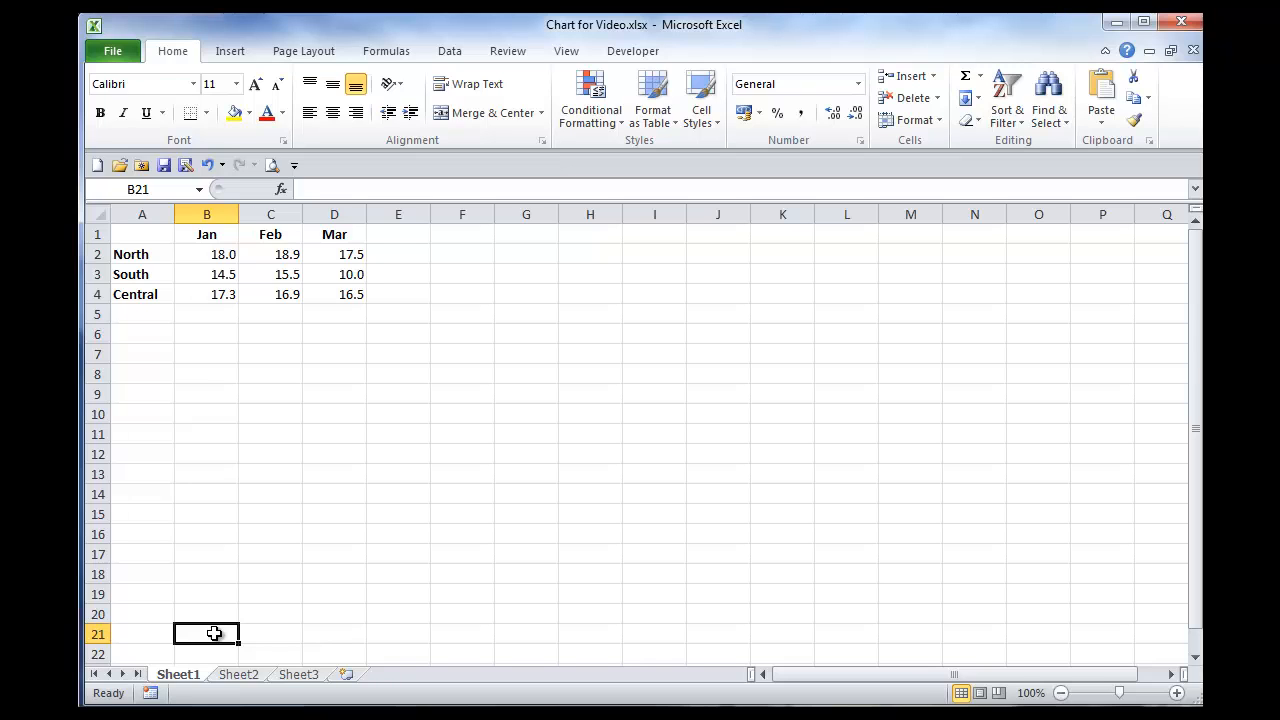
Step: Insert a 2-D clustered column chart from the monthly regional data in A1:D4
{"action": "left_click_drag", "start_coordinate": [140, 238], "coordinate": [343, 294]}
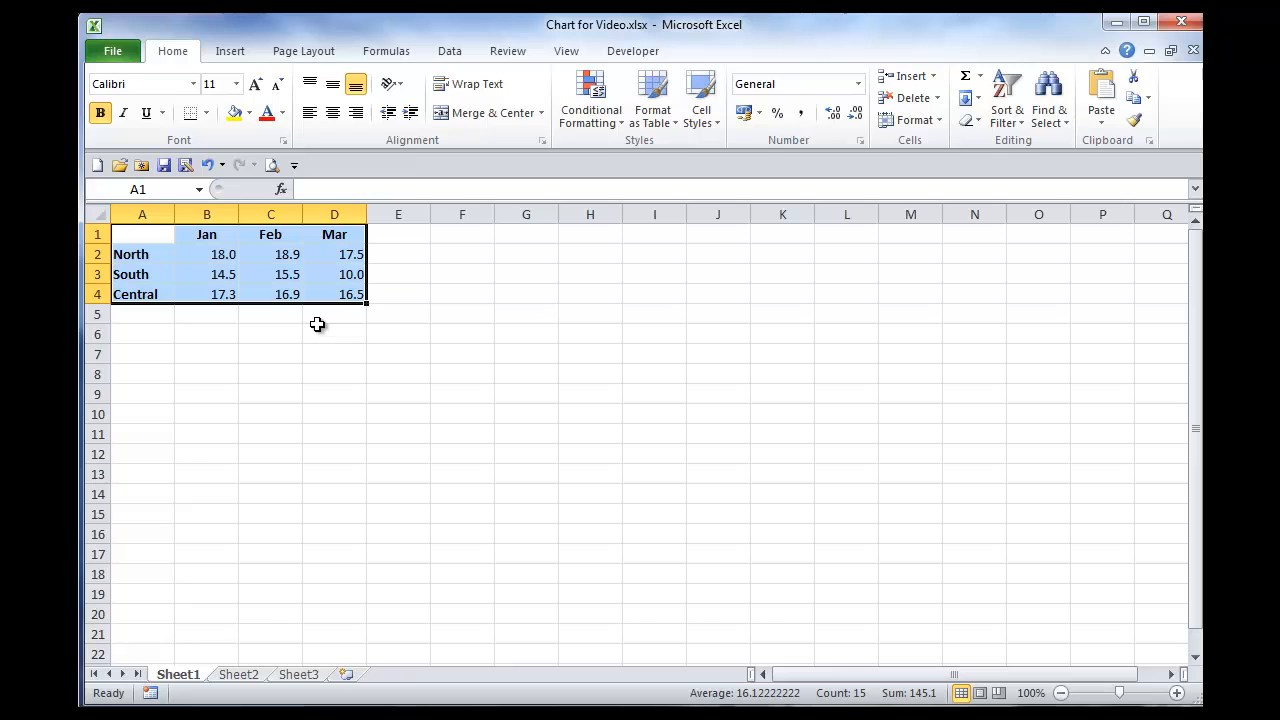
{"action": "left_click", "coordinate": [228, 52]}
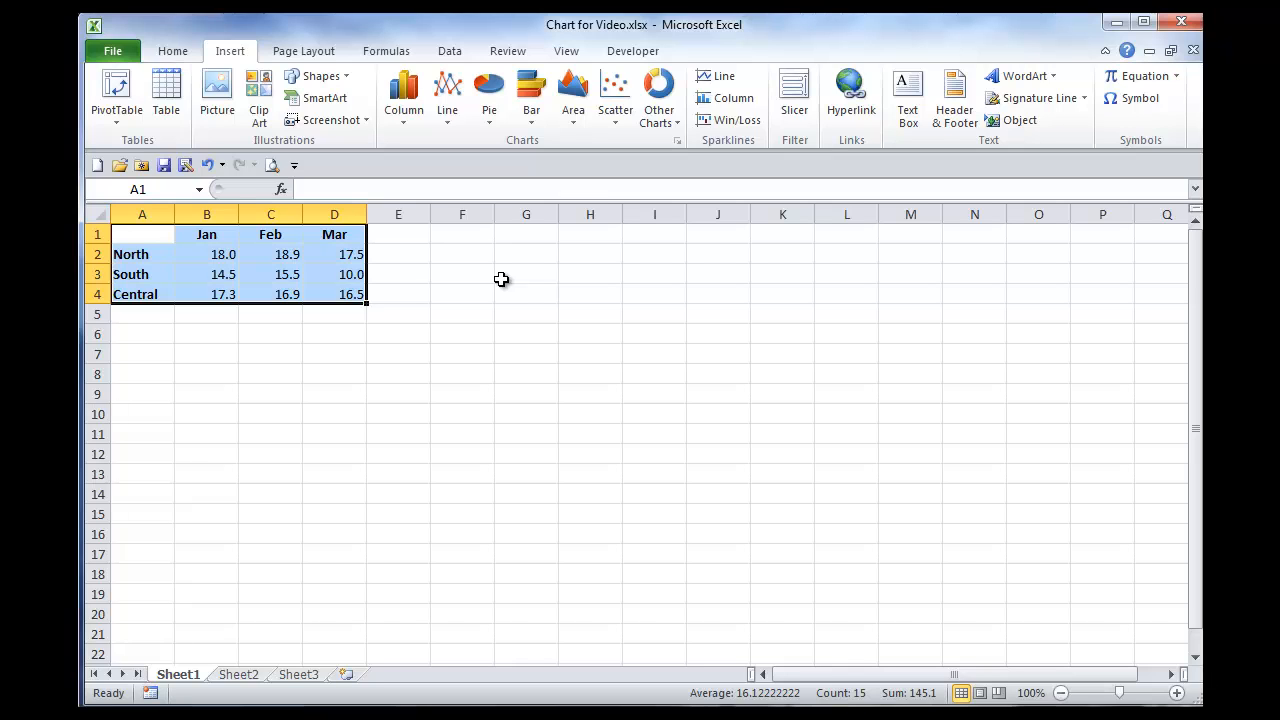
{"action": "left_click", "coordinate": [400, 115]}
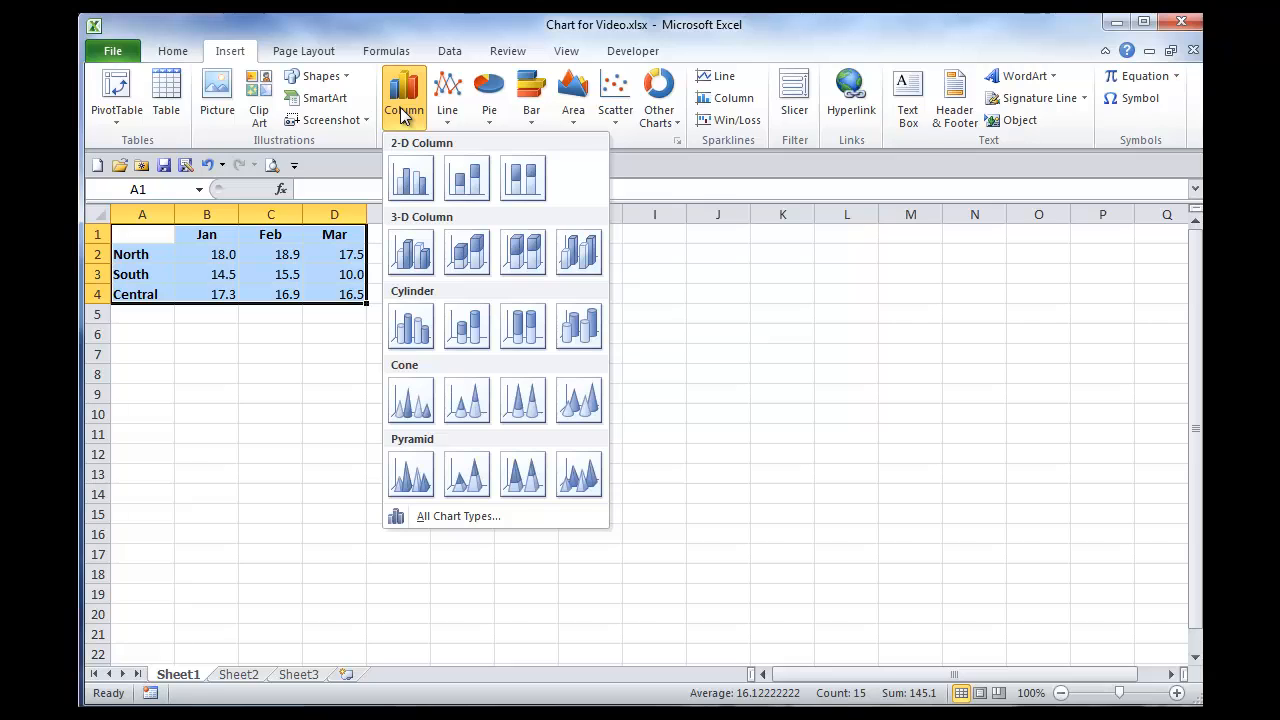
{"action": "left_click", "coordinate": [410, 180]}
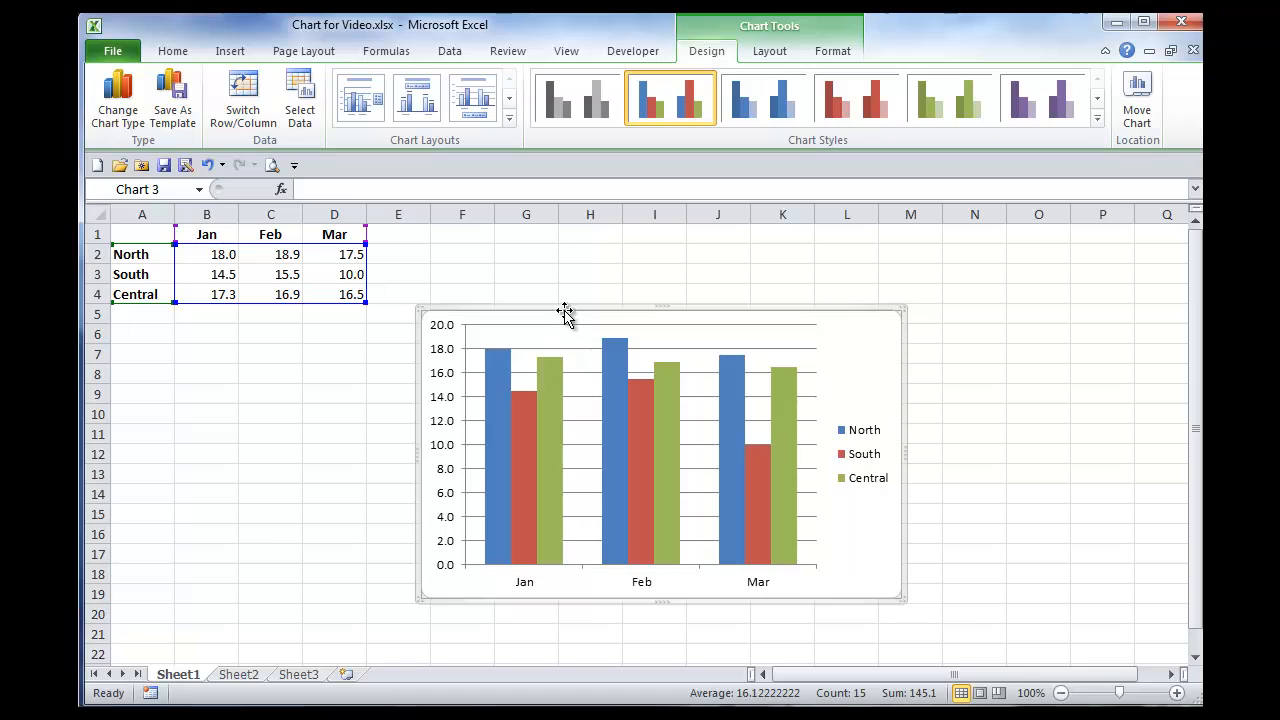
Step: Move the chart up beside the data table, starting at column E, and enlarge it down to row 21 and across into column M
{"action": "left_click_drag", "start_coordinate": [564, 313], "coordinate": [517, 232]}
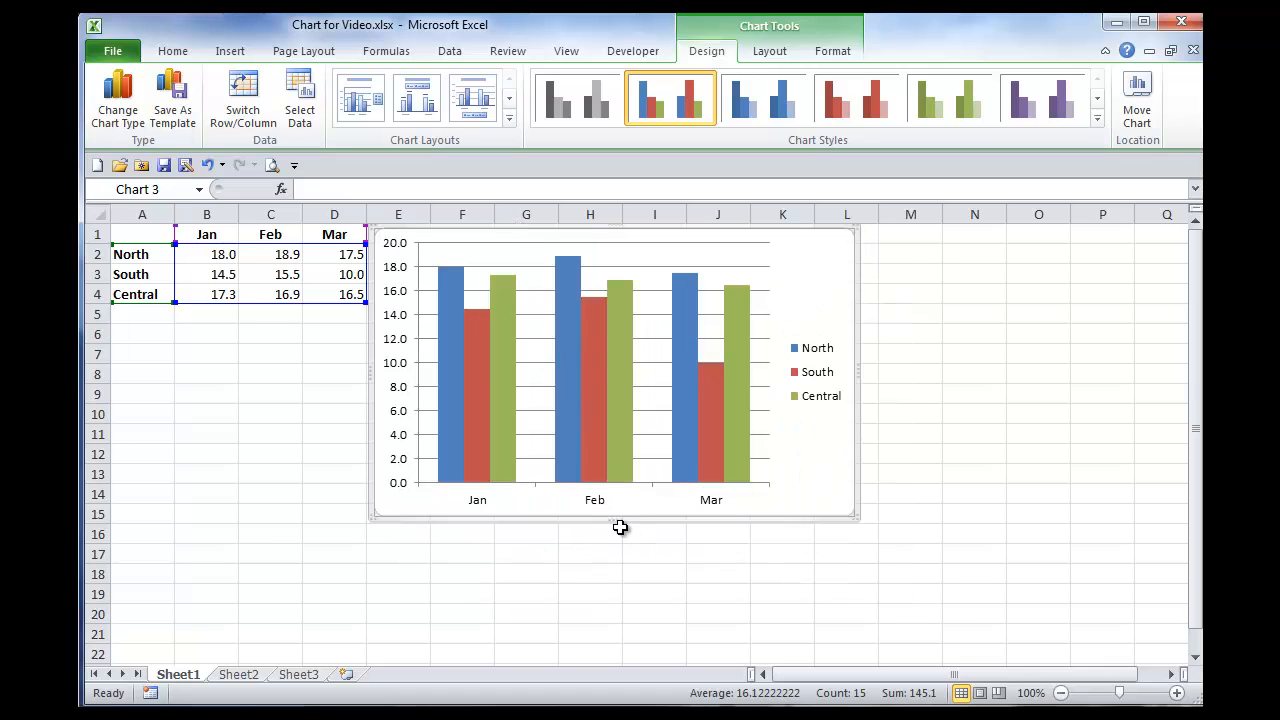
{"action": "left_click_drag", "start_coordinate": [615, 519], "coordinate": [628, 640]}
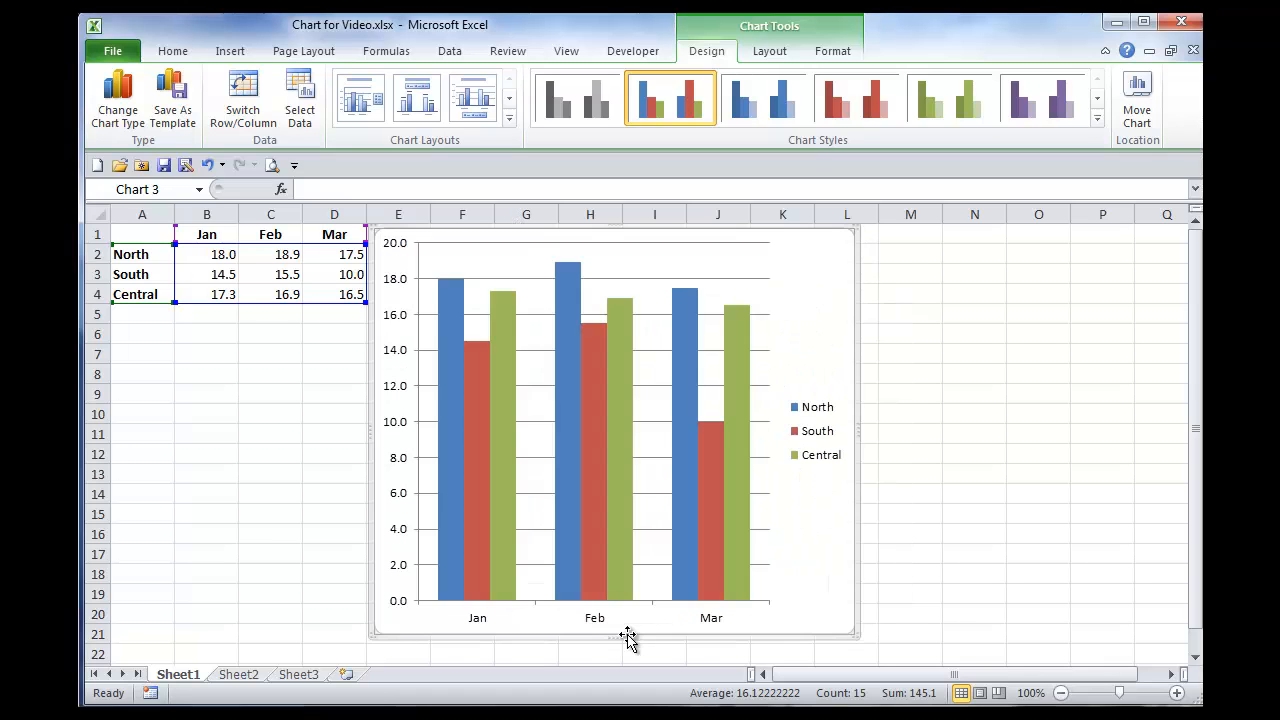
{"action": "left_click_drag", "start_coordinate": [856, 430], "coordinate": [943, 430]}
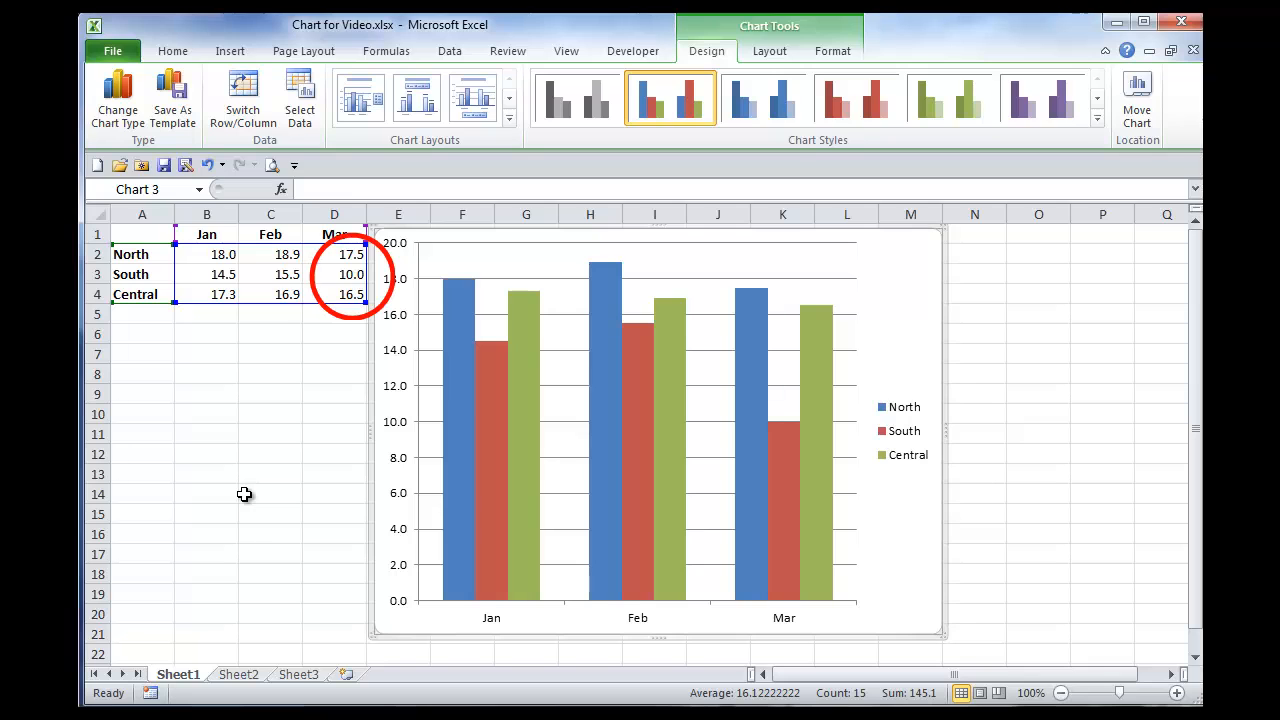
Step: Change the South value for March in cell D3 to 15
{"action": "left_click", "coordinate": [345, 274]}
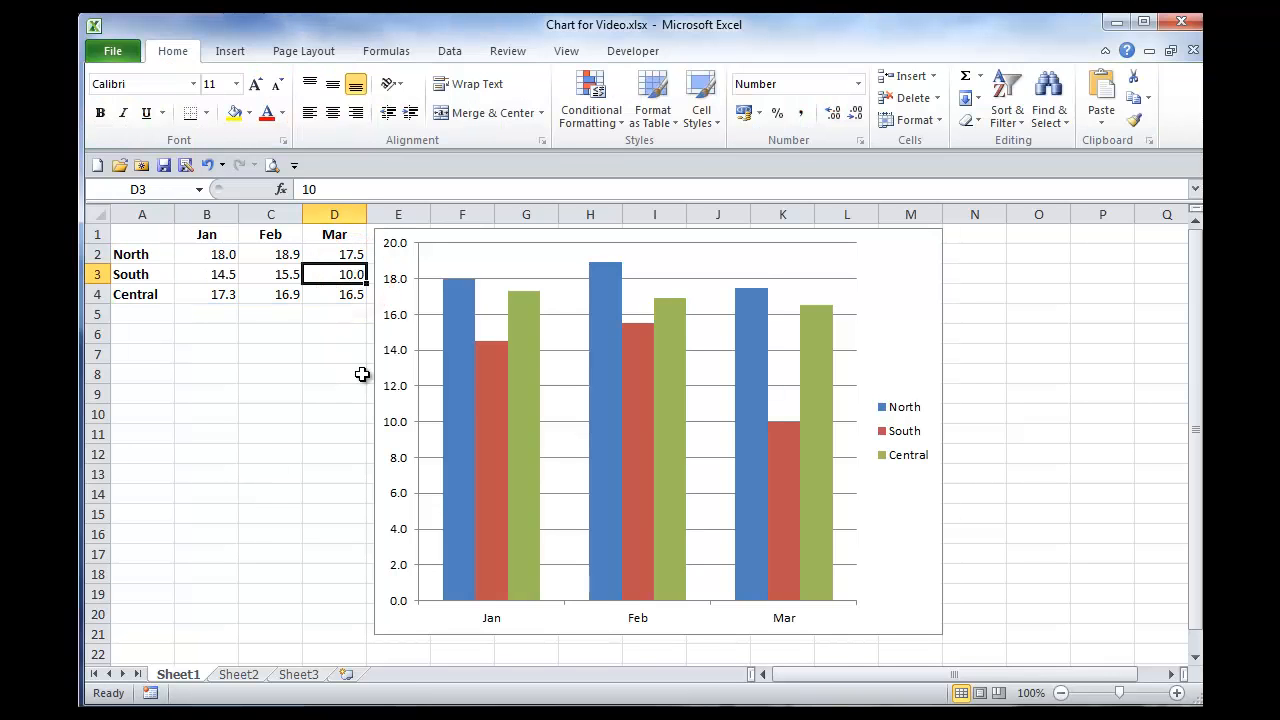
{"action": "type", "text": "15"}
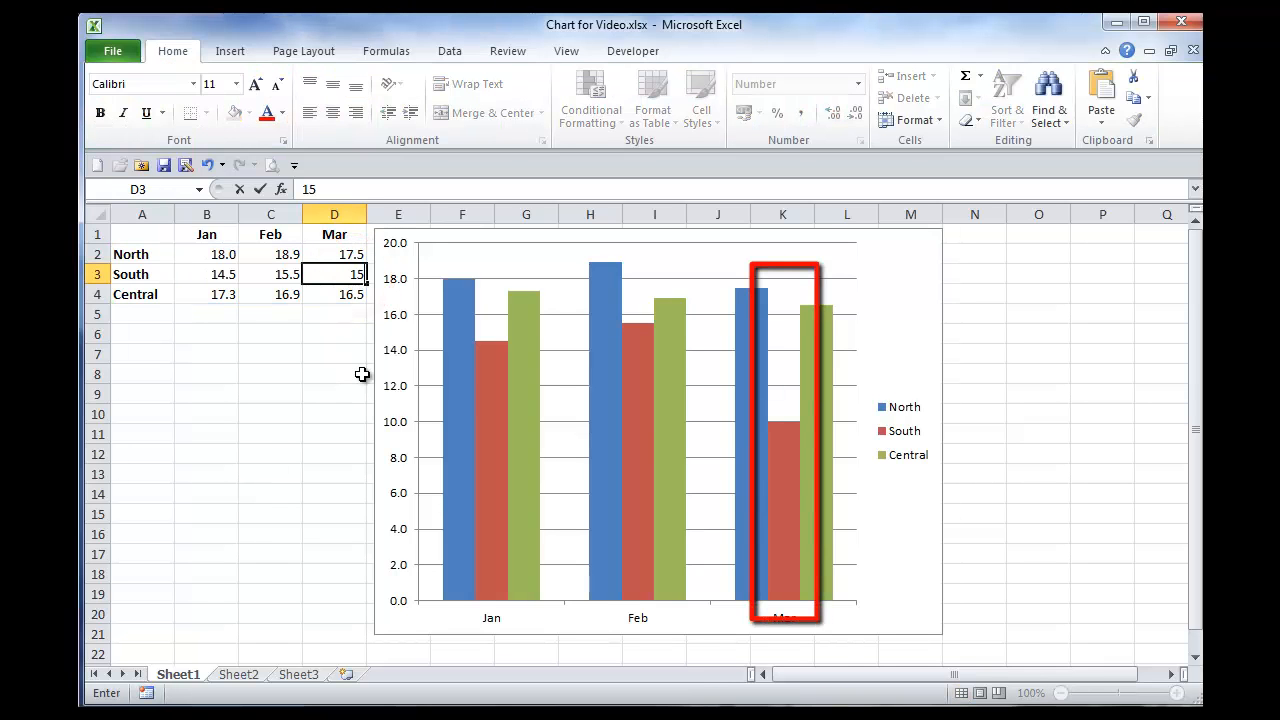
{"action": "key", "text": "Return"}
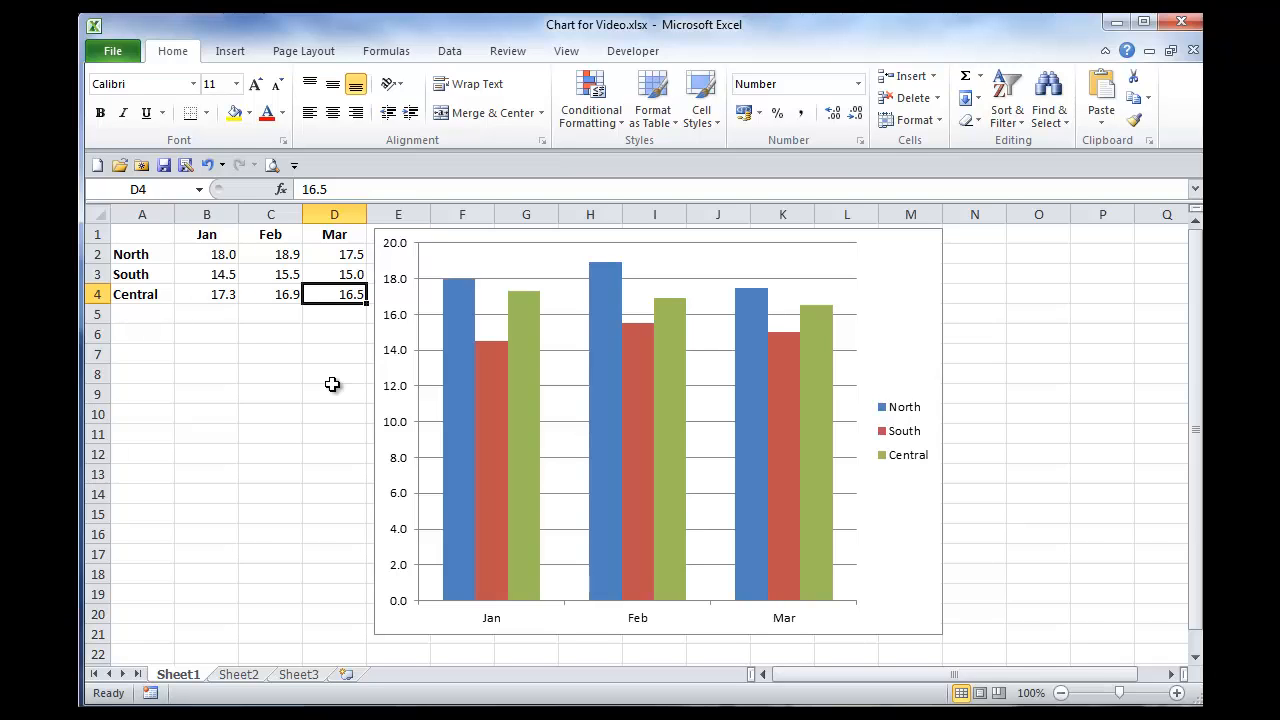
Step: Add a title to the column chart, first as a centered overlay and finally with the Above Chart placement
{"action": "left_click", "coordinate": [555, 243]}
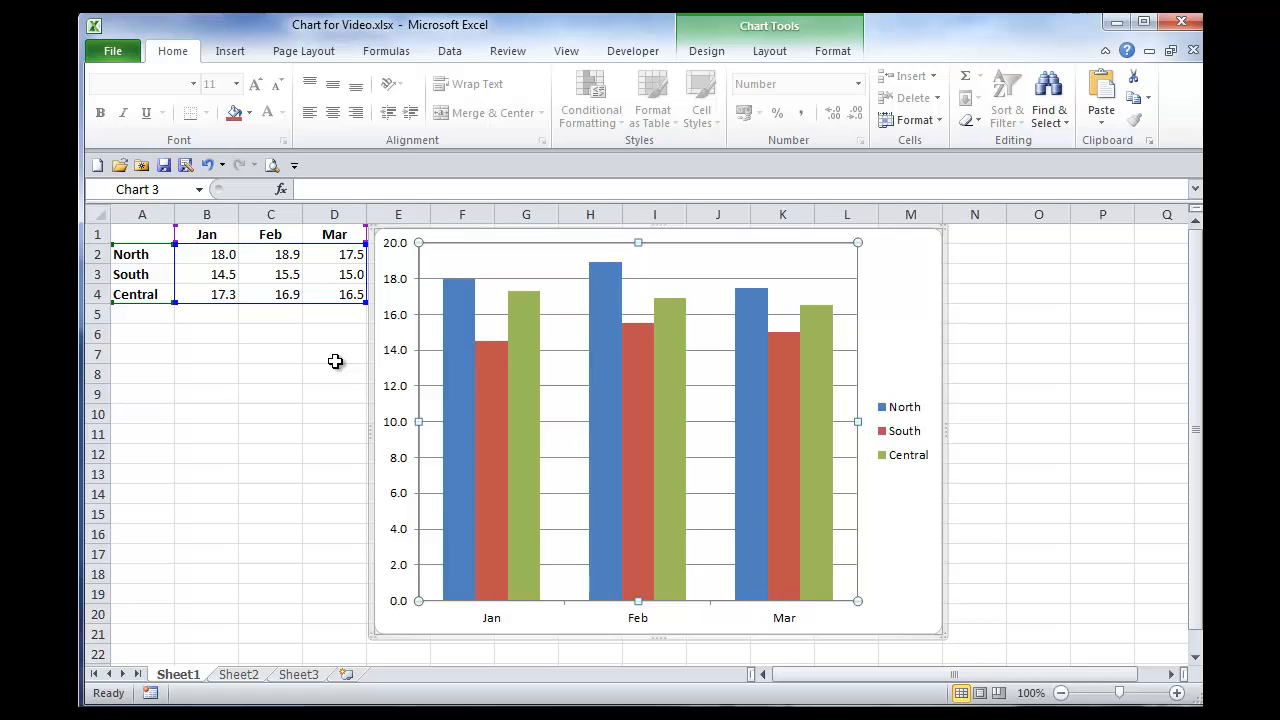
{"action": "left_click", "coordinate": [706, 51]}
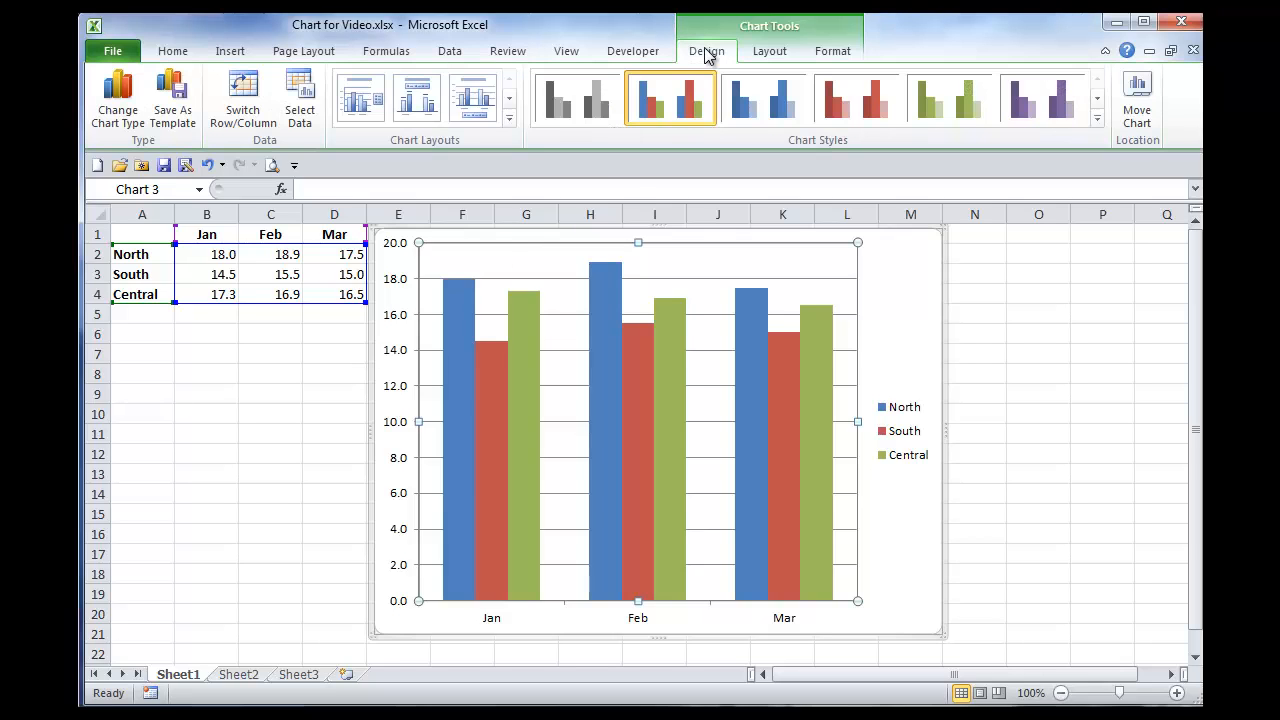
{"action": "left_click", "coordinate": [830, 52]}
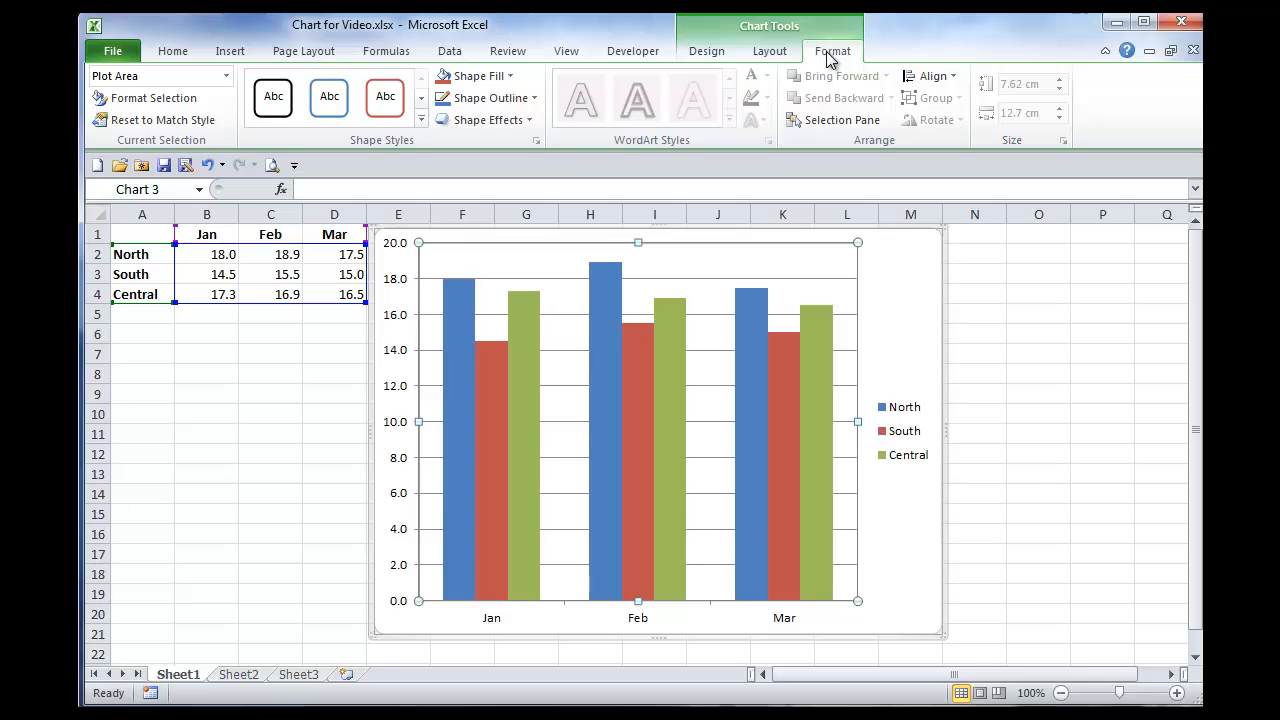
{"action": "left_click", "coordinate": [770, 52]}
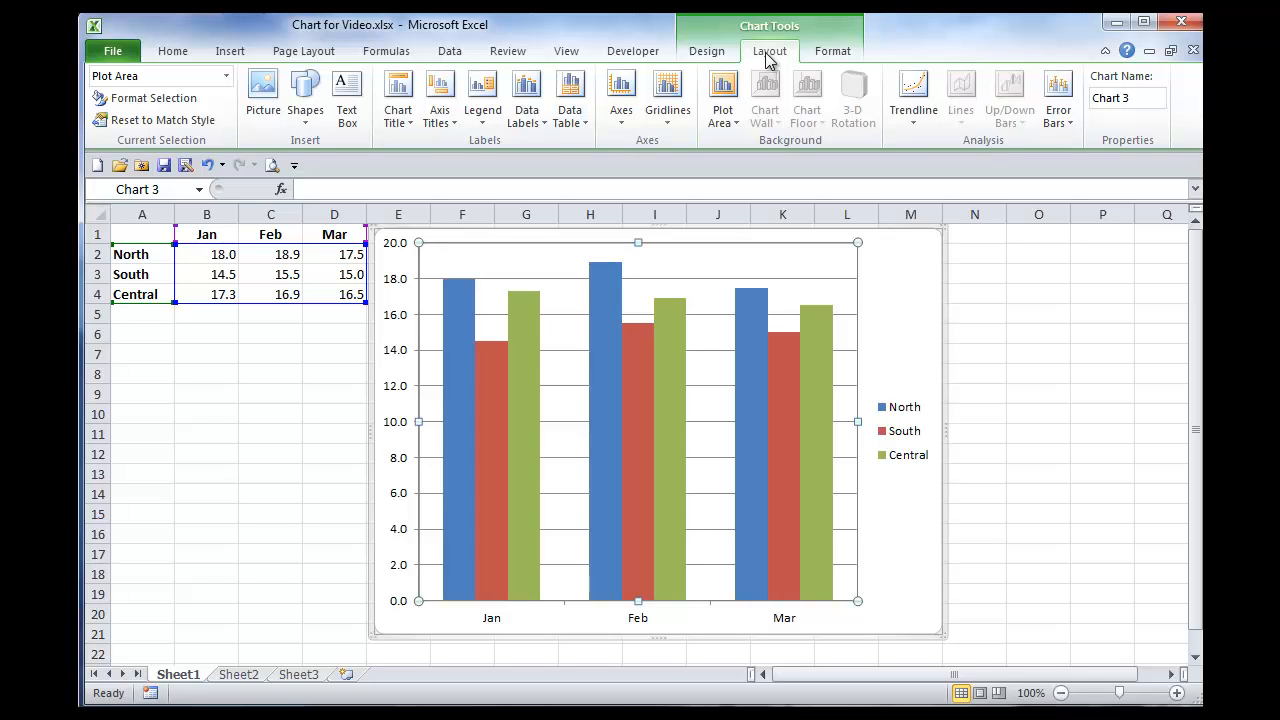
{"action": "left_click", "coordinate": [414, 125]}
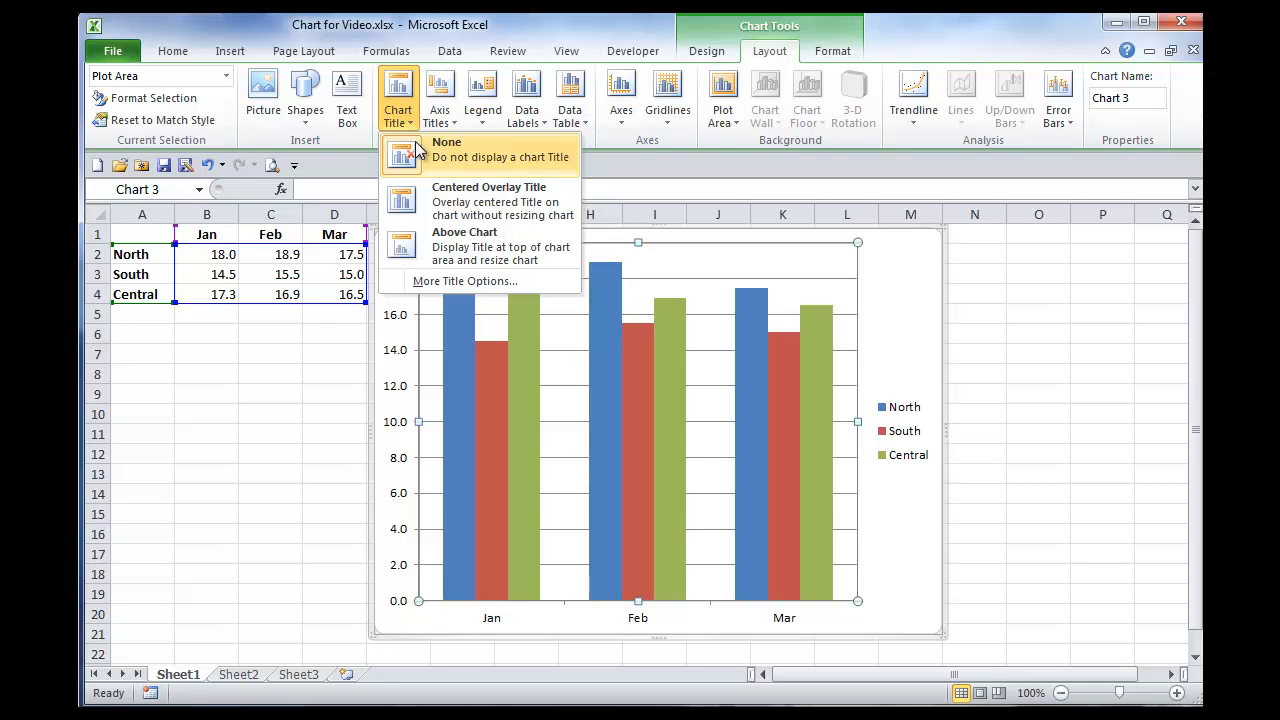
{"action": "left_click", "coordinate": [492, 210]}
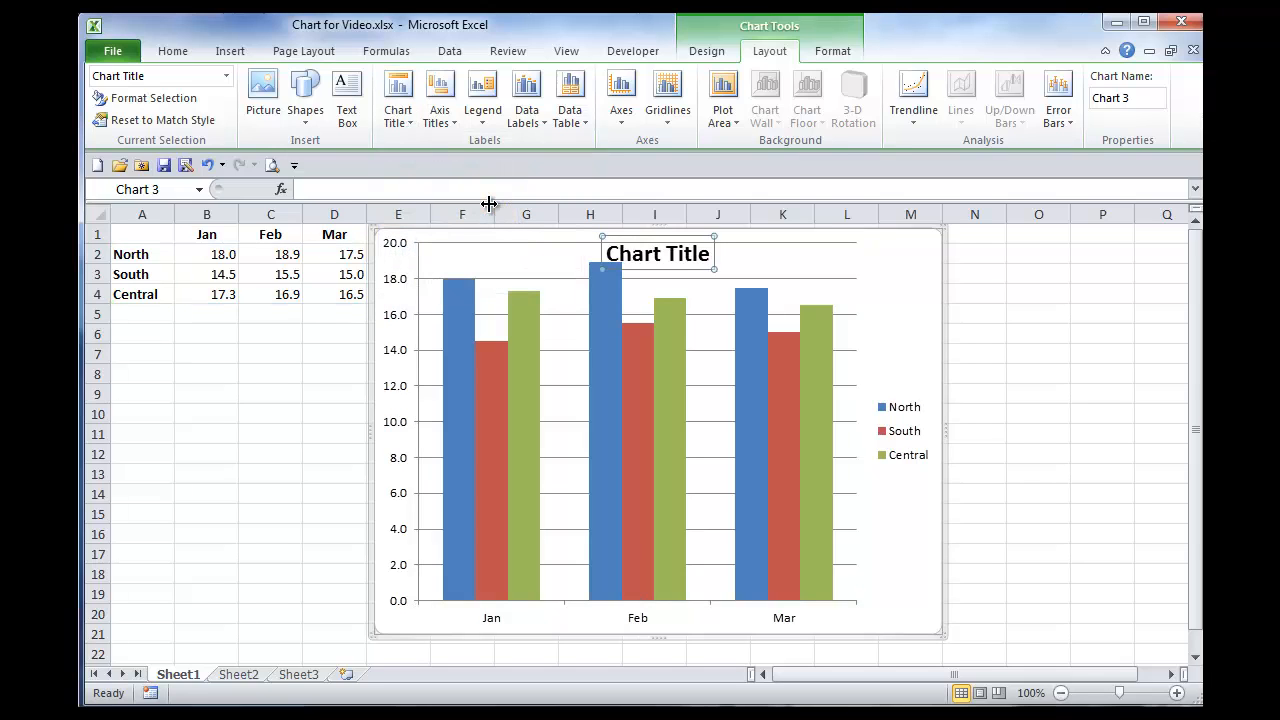
{"action": "left_click", "coordinate": [409, 121]}
{"action": "left_click", "coordinate": [456, 256]}
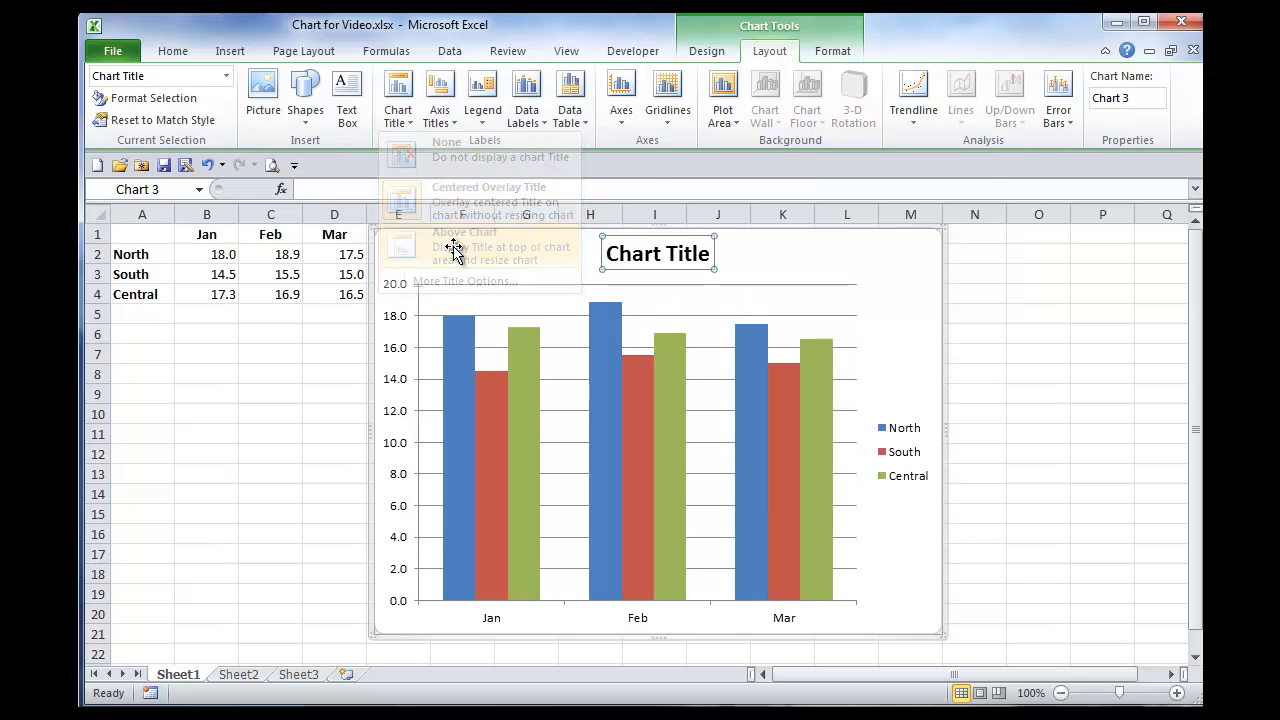
Step: Replace the chart title text with "Sales" and increase its font size by two steps
{"action": "triple_click", "coordinate": [664, 256]}
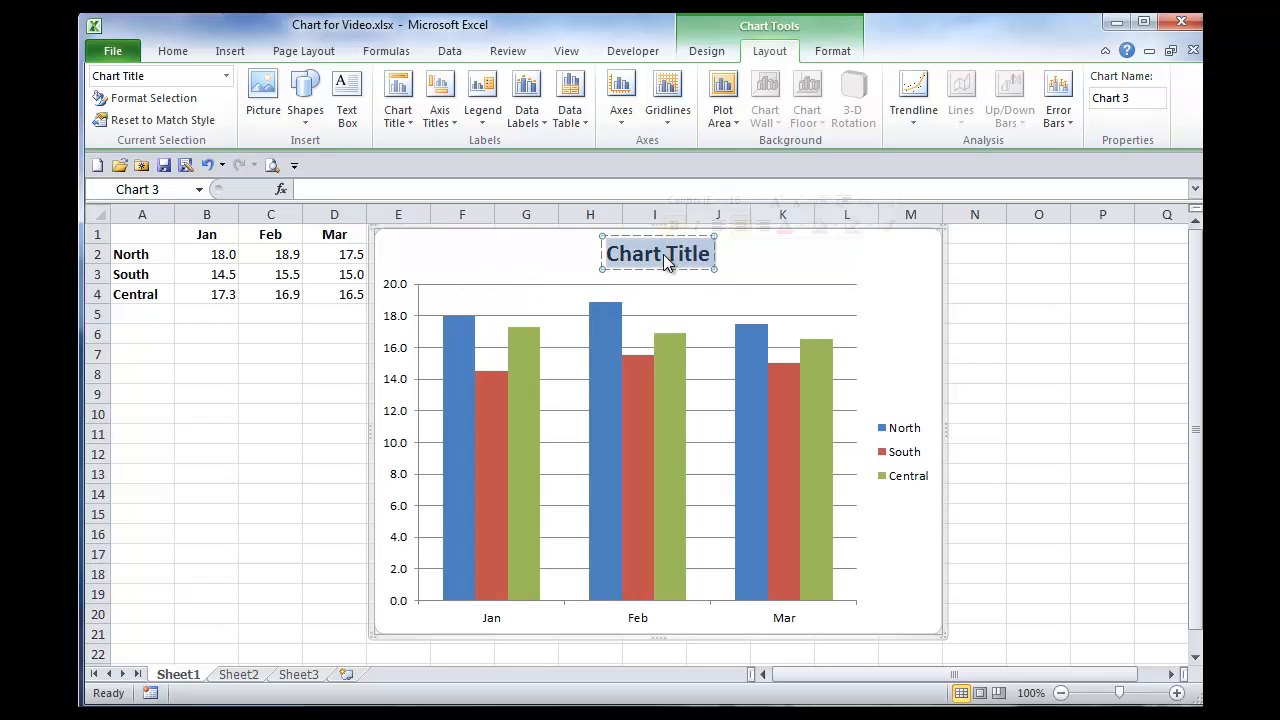
{"action": "type", "text": "Sales"}
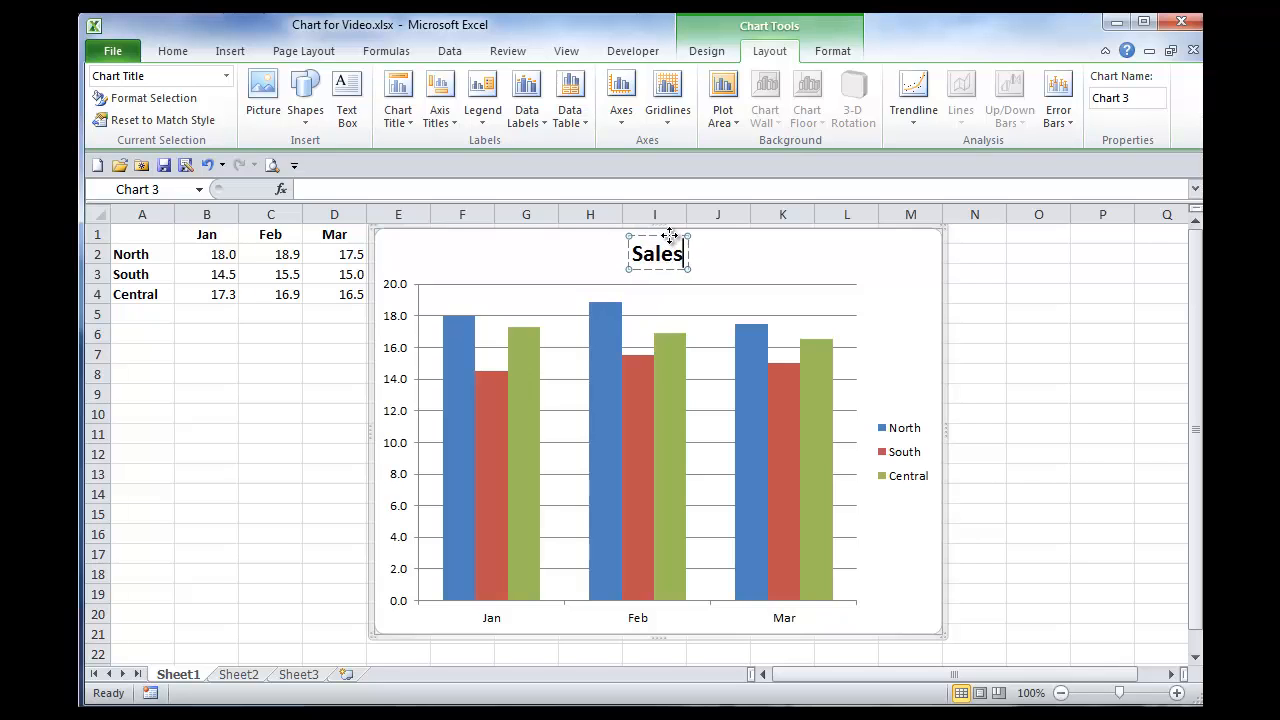
{"action": "left_click", "coordinate": [669, 235]}
{"action": "key", "text": "ctrl+shift+period"}
{"action": "key", "text": "ctrl+shift+period"}
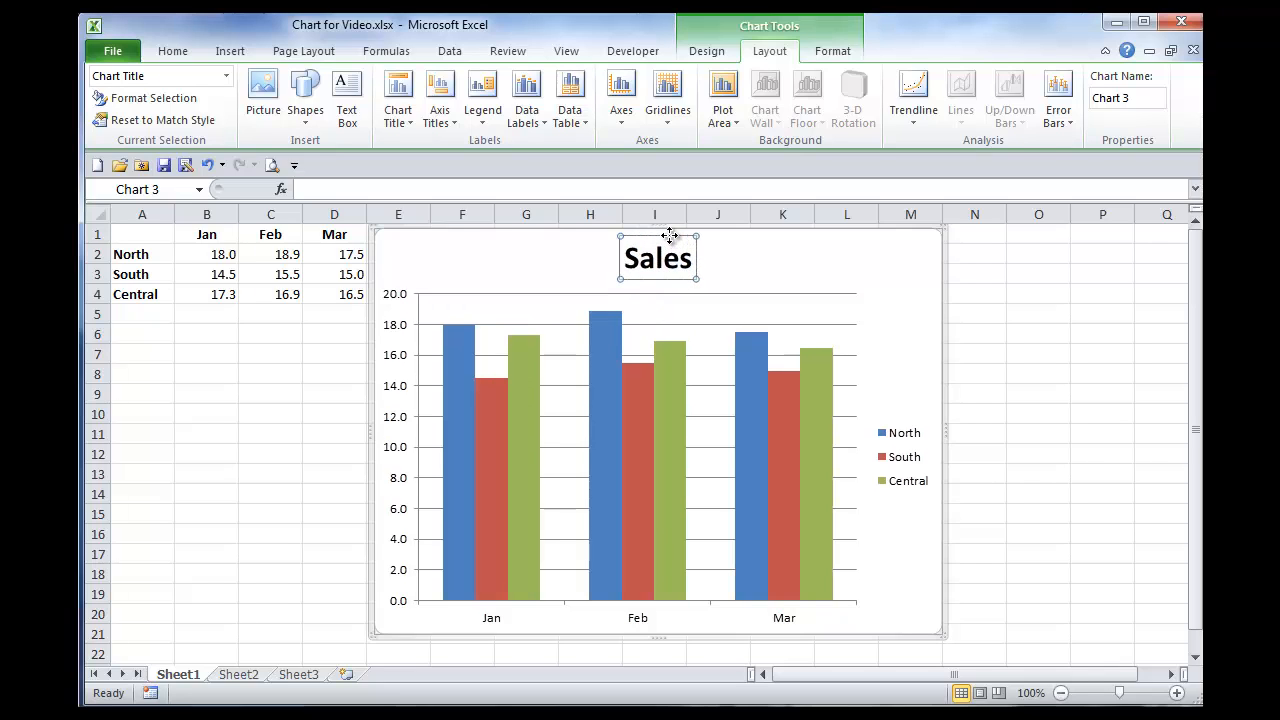
{"action": "left_click", "coordinate": [817, 268]}
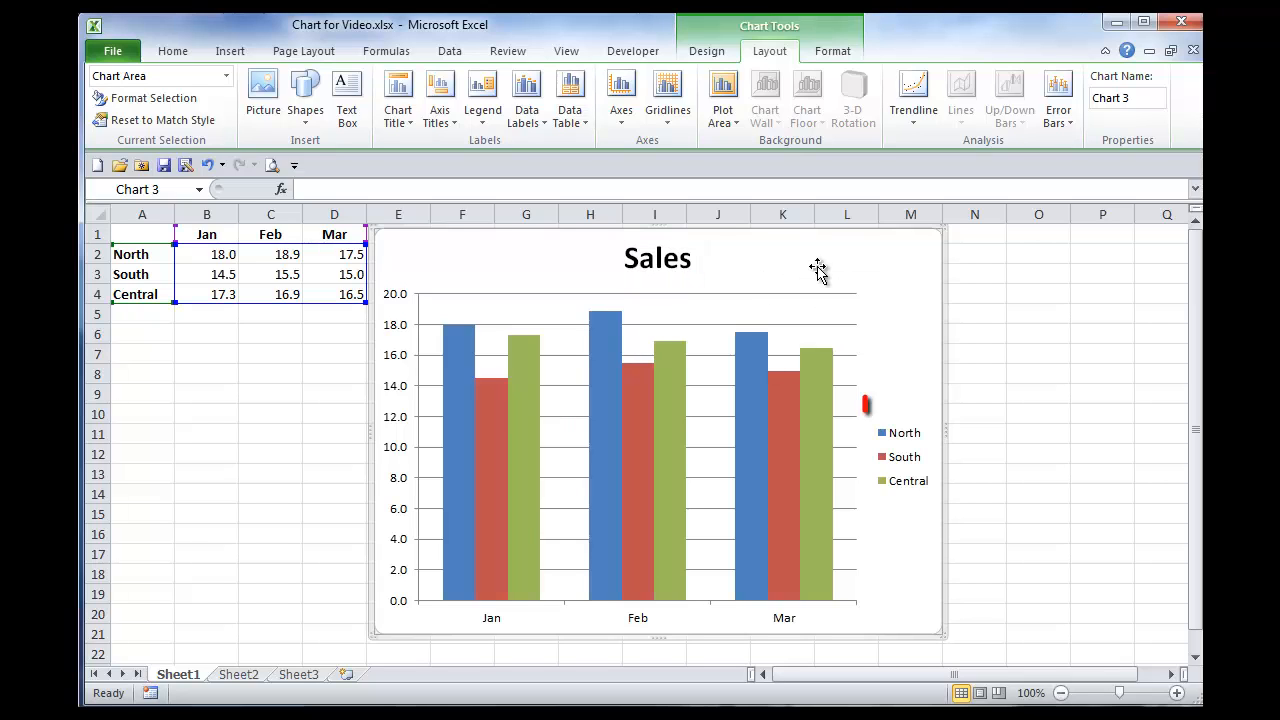
Step: Try the legend at the top of the chart and return it to the right side
{"action": "left_click", "coordinate": [486, 124]}
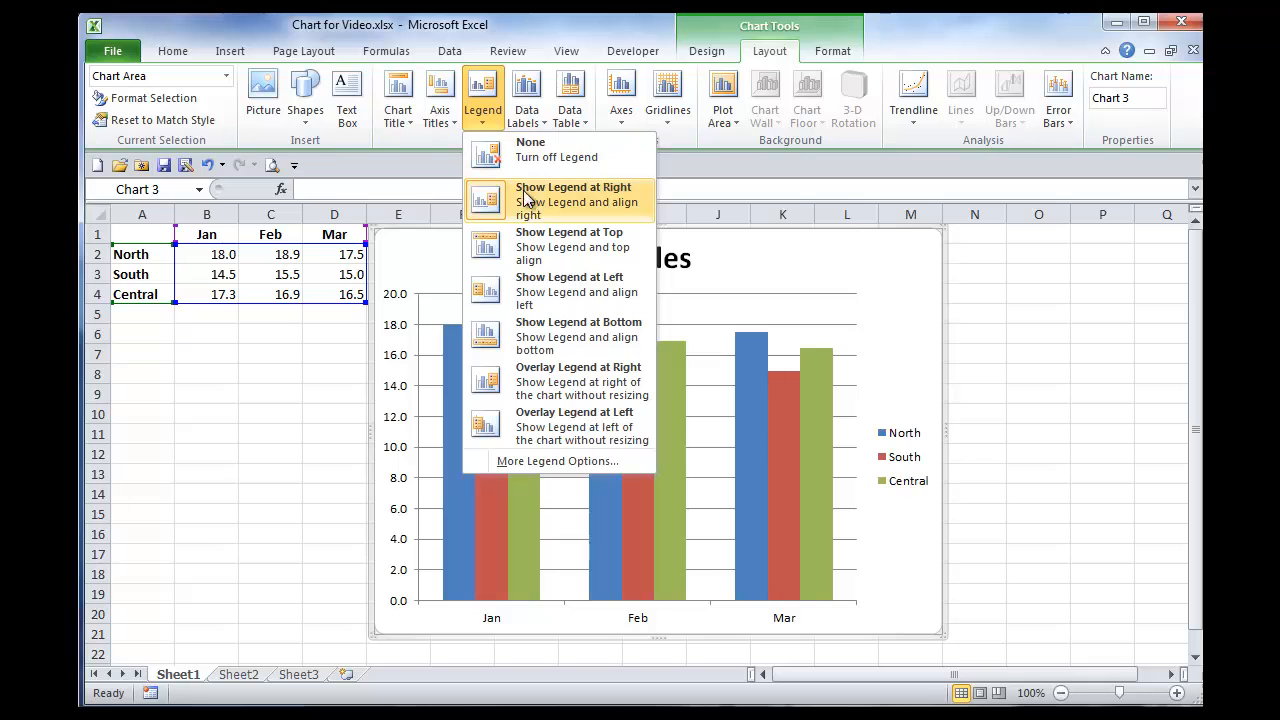
{"action": "left_click", "coordinate": [547, 243]}
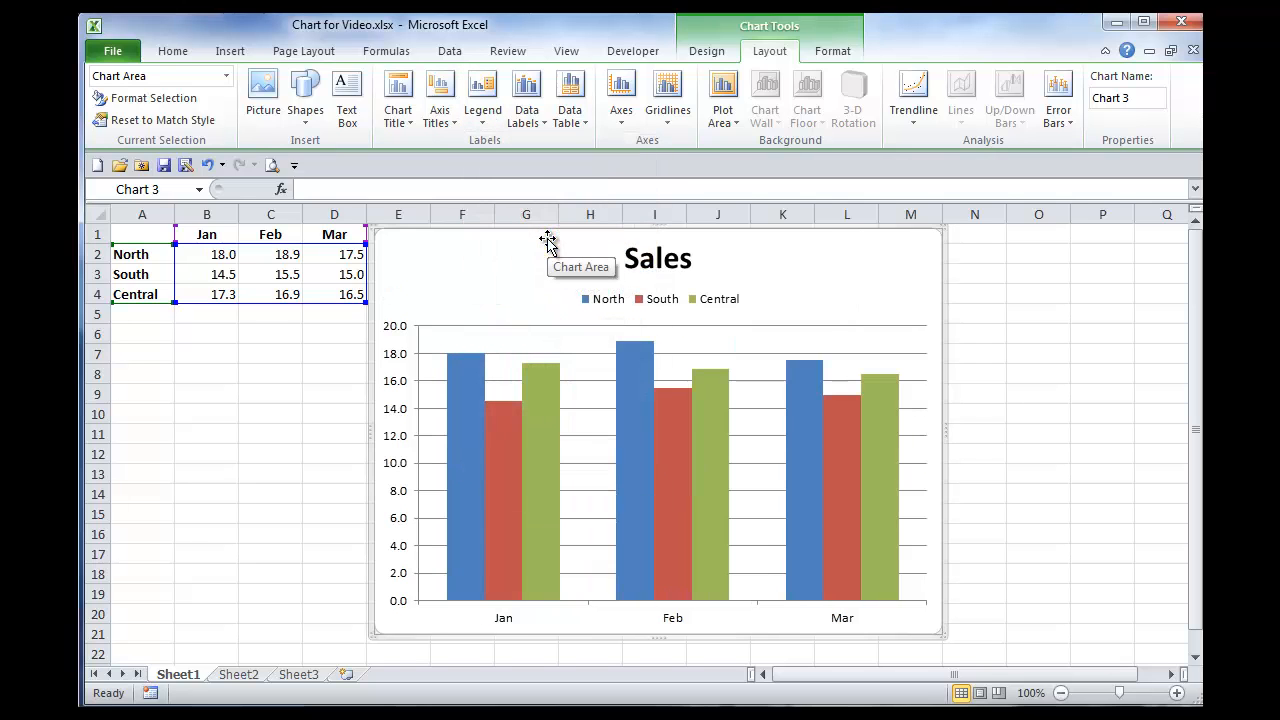
{"action": "left_click", "coordinate": [484, 118]}
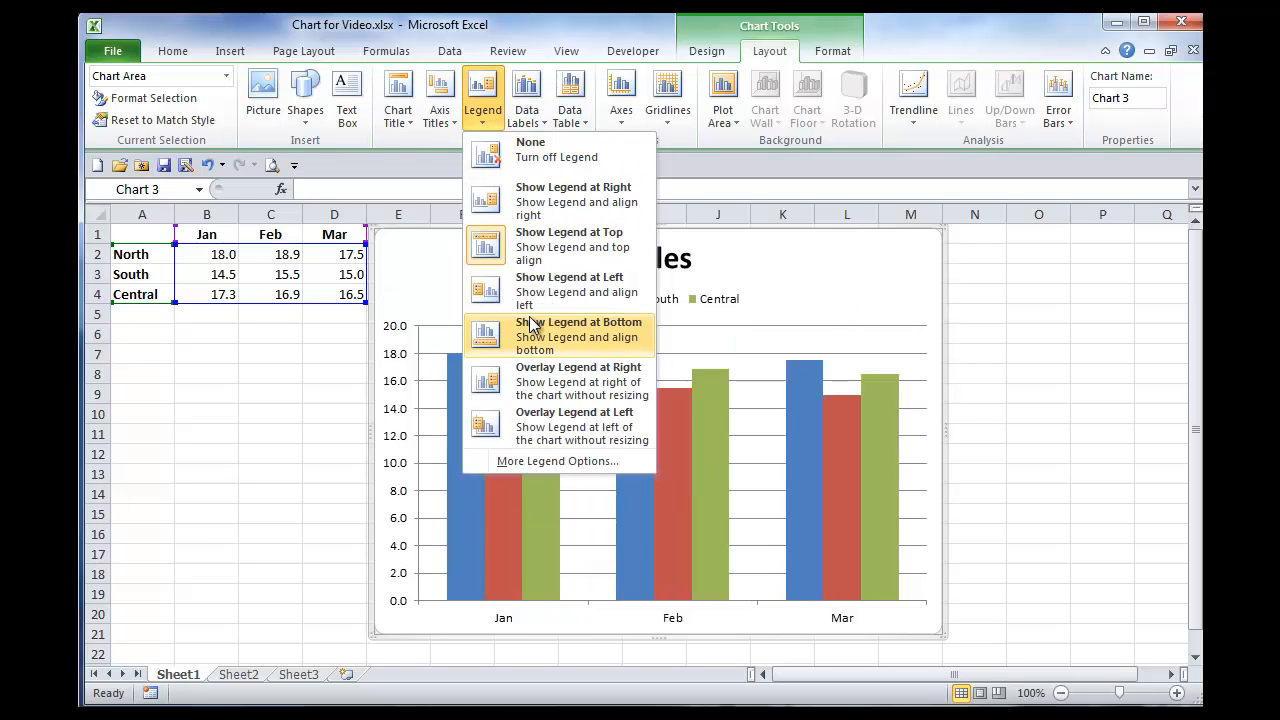
{"action": "left_click", "coordinate": [556, 194]}
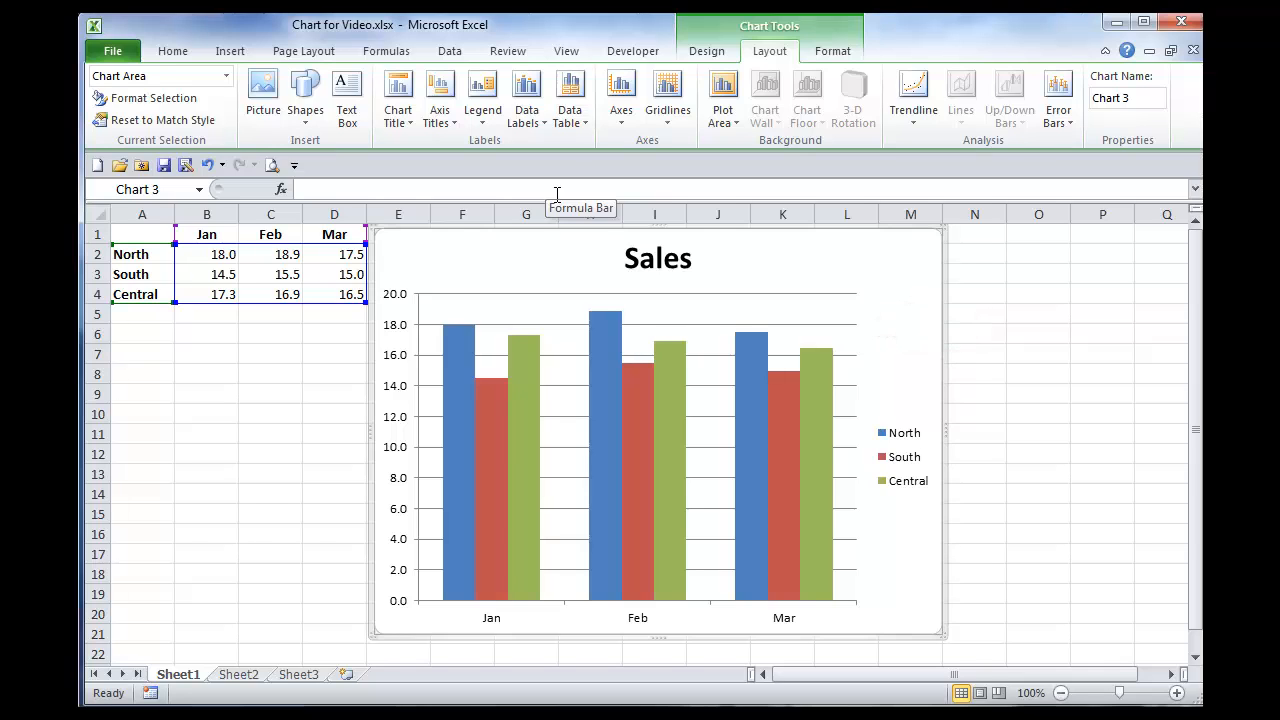
Step: Add data labels to all chart columns using the Outside End position
{"action": "left_click", "coordinate": [543, 121]}
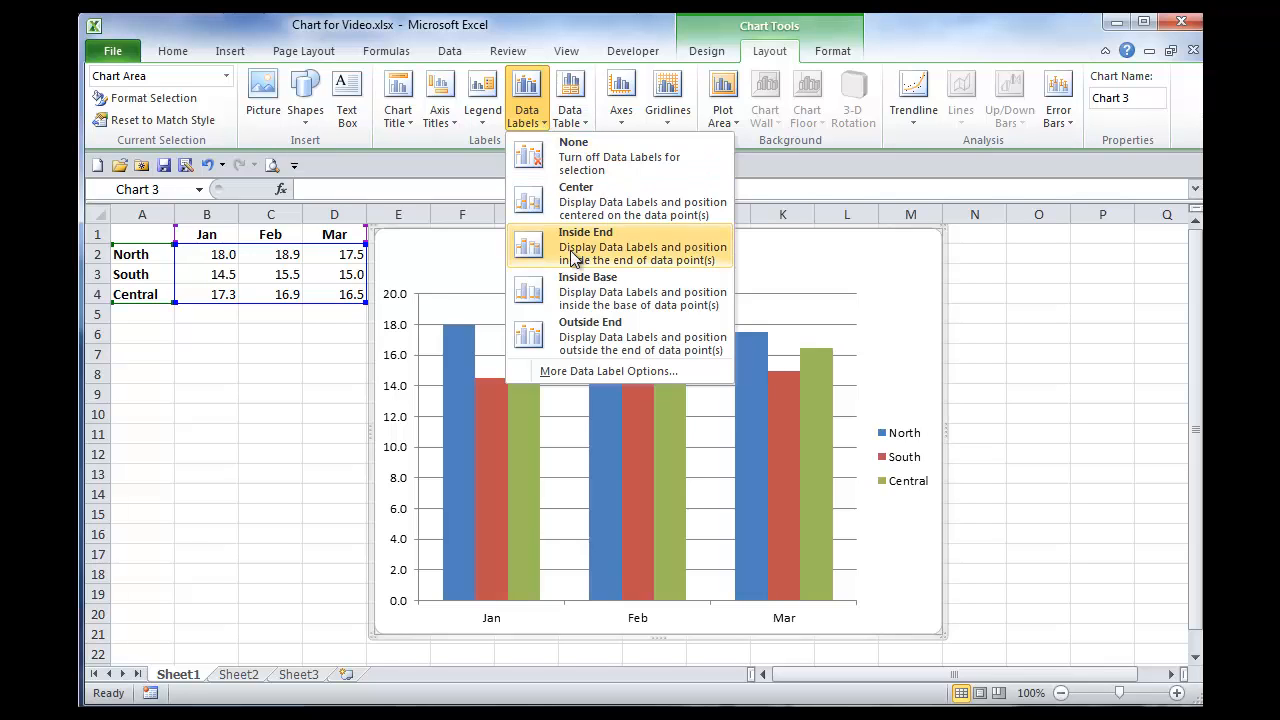
{"action": "left_click", "coordinate": [592, 338]}
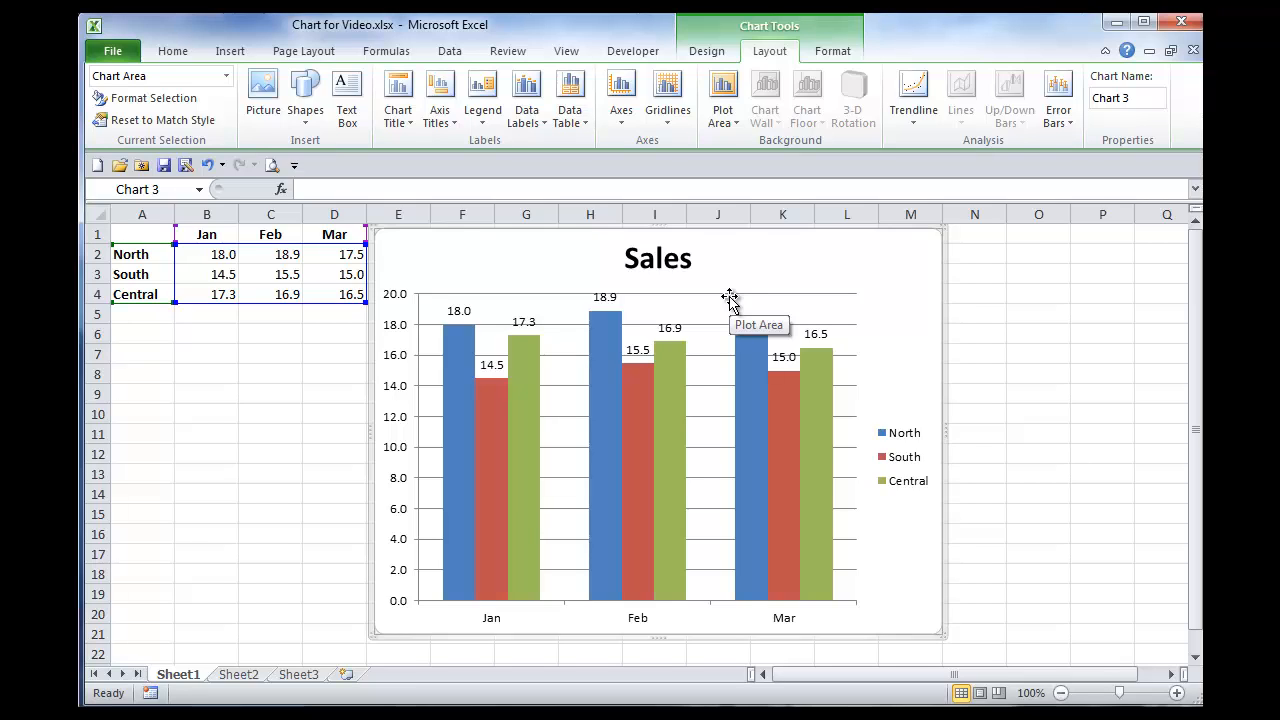
Step: Format the North data series with a solid fill in a light purple theme color
{"action": "left_click", "coordinate": [458, 445]}
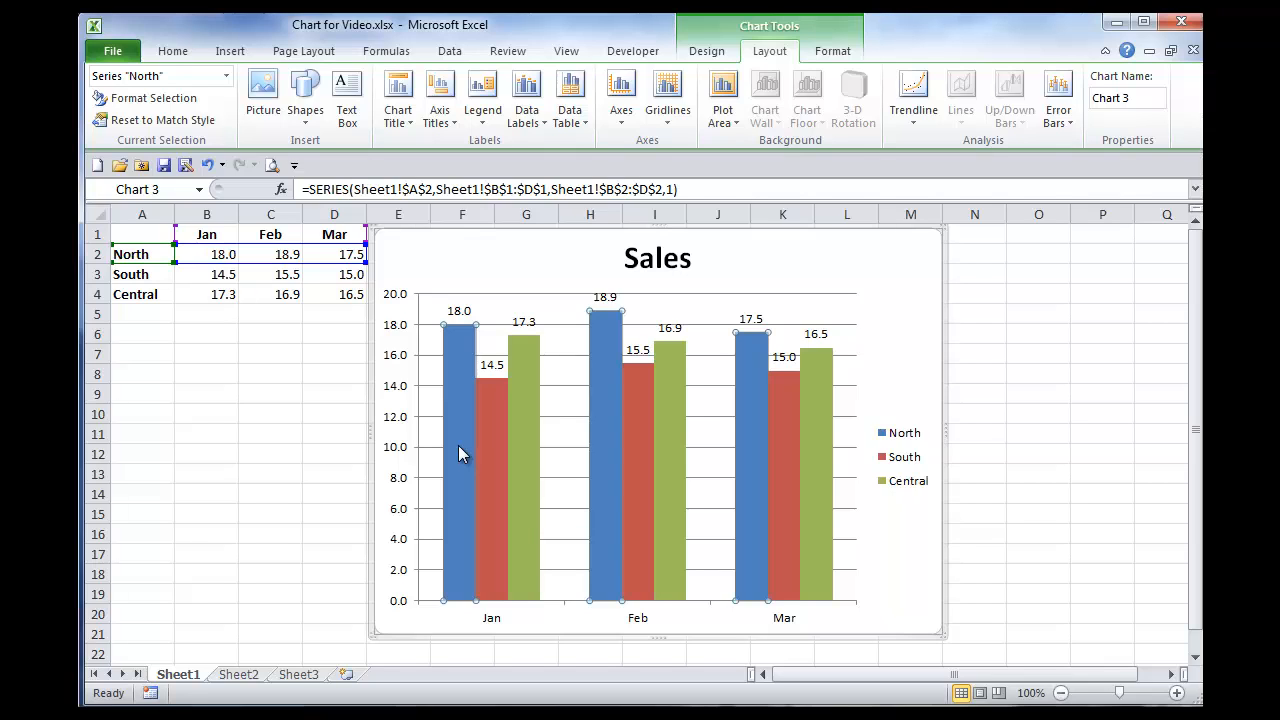
{"action": "right_click", "coordinate": [458, 445]}
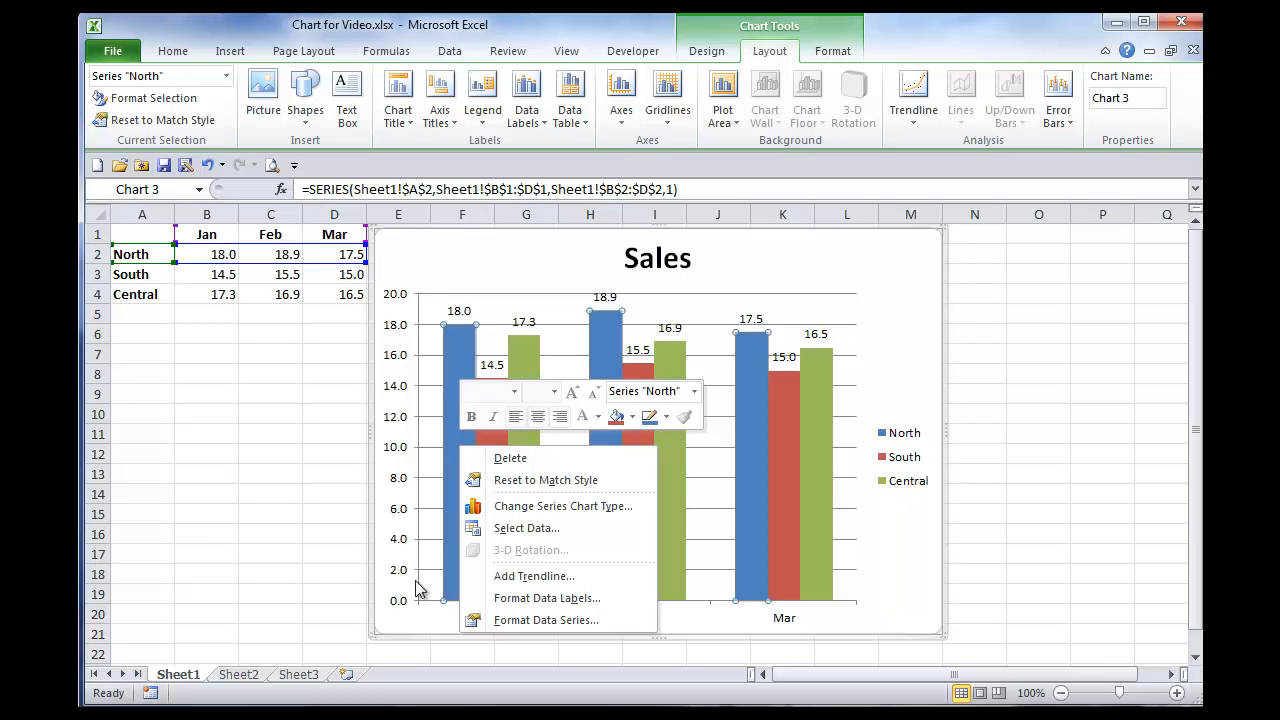
{"action": "left_click", "coordinate": [553, 621]}
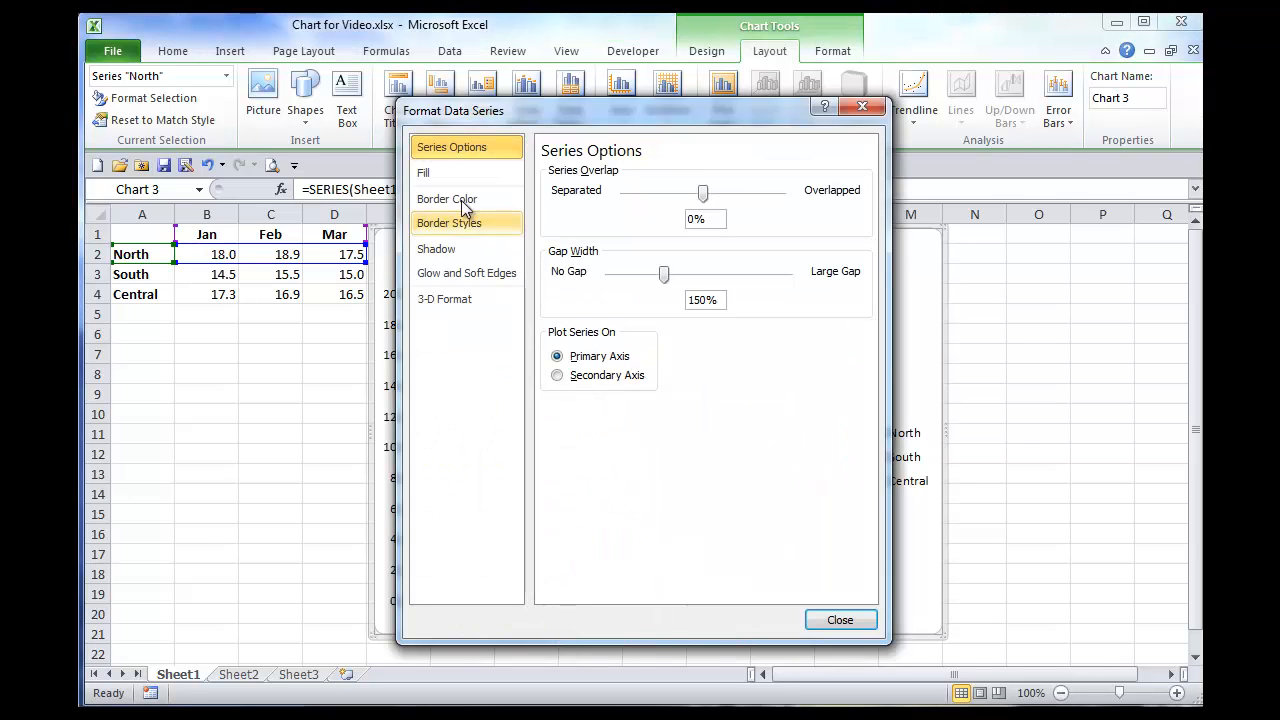
{"action": "left_click", "coordinate": [430, 173]}
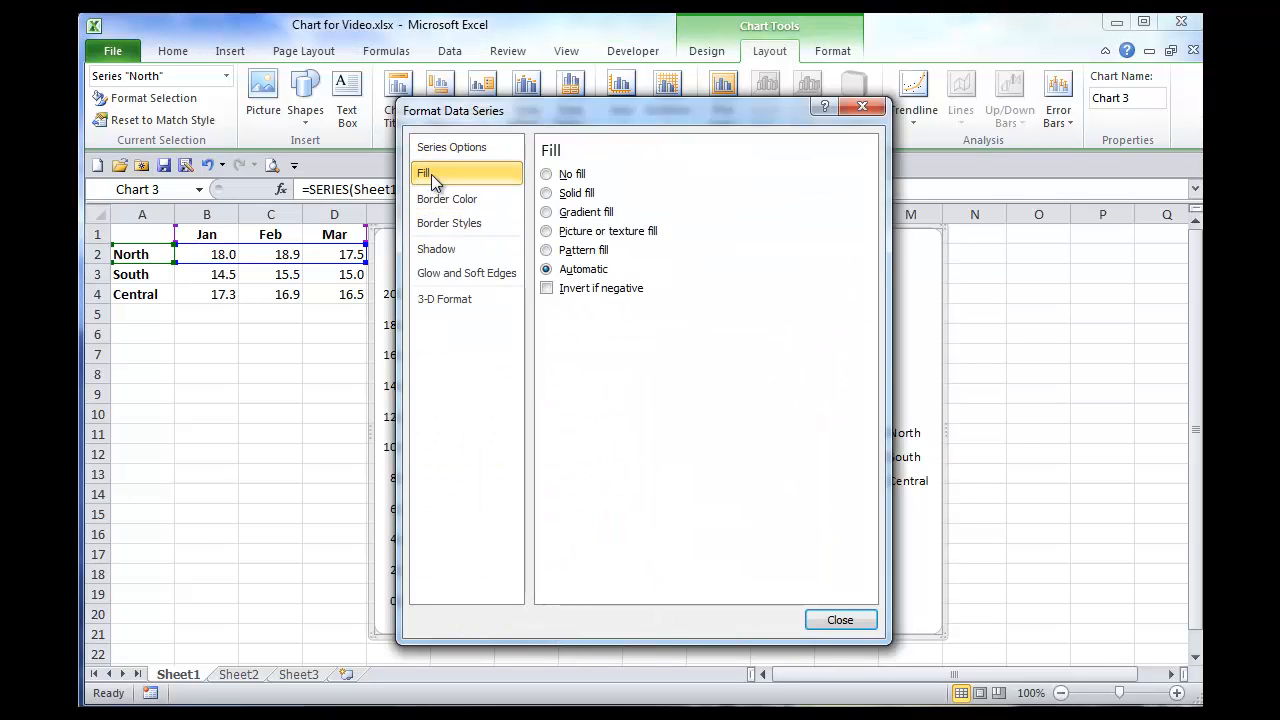
{"action": "left_click", "coordinate": [549, 194]}
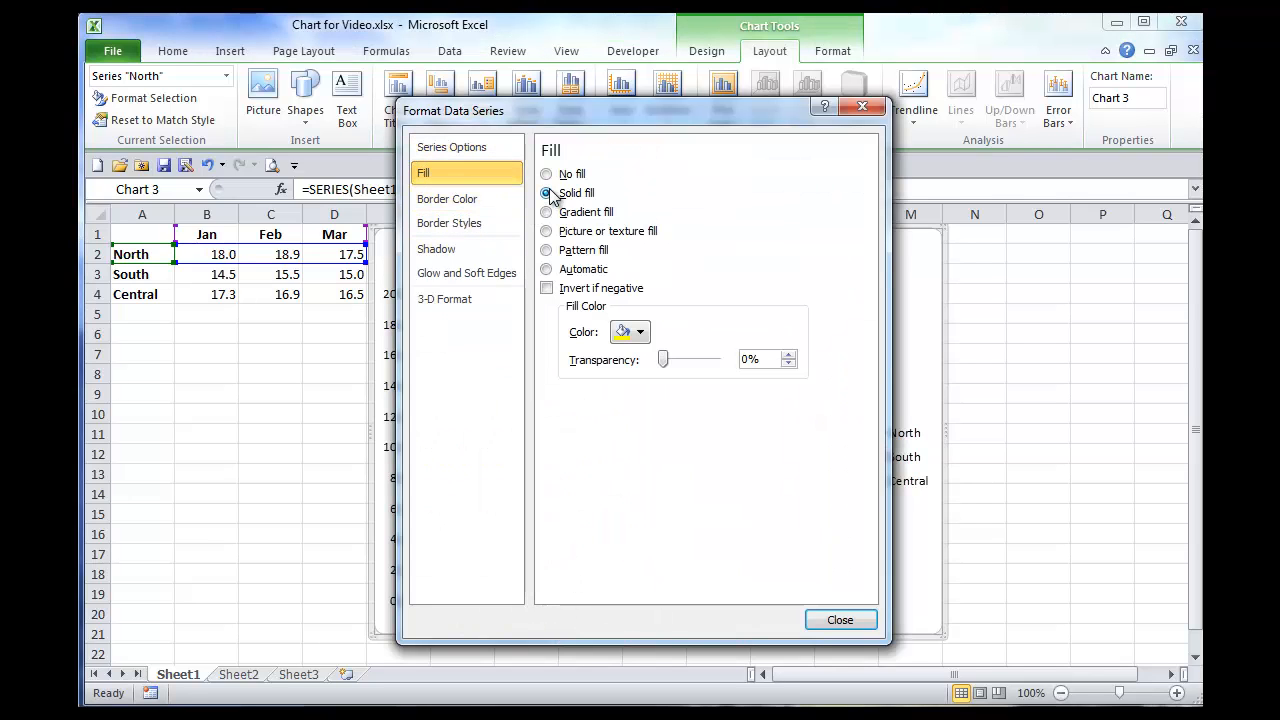
{"action": "left_click", "coordinate": [641, 334]}
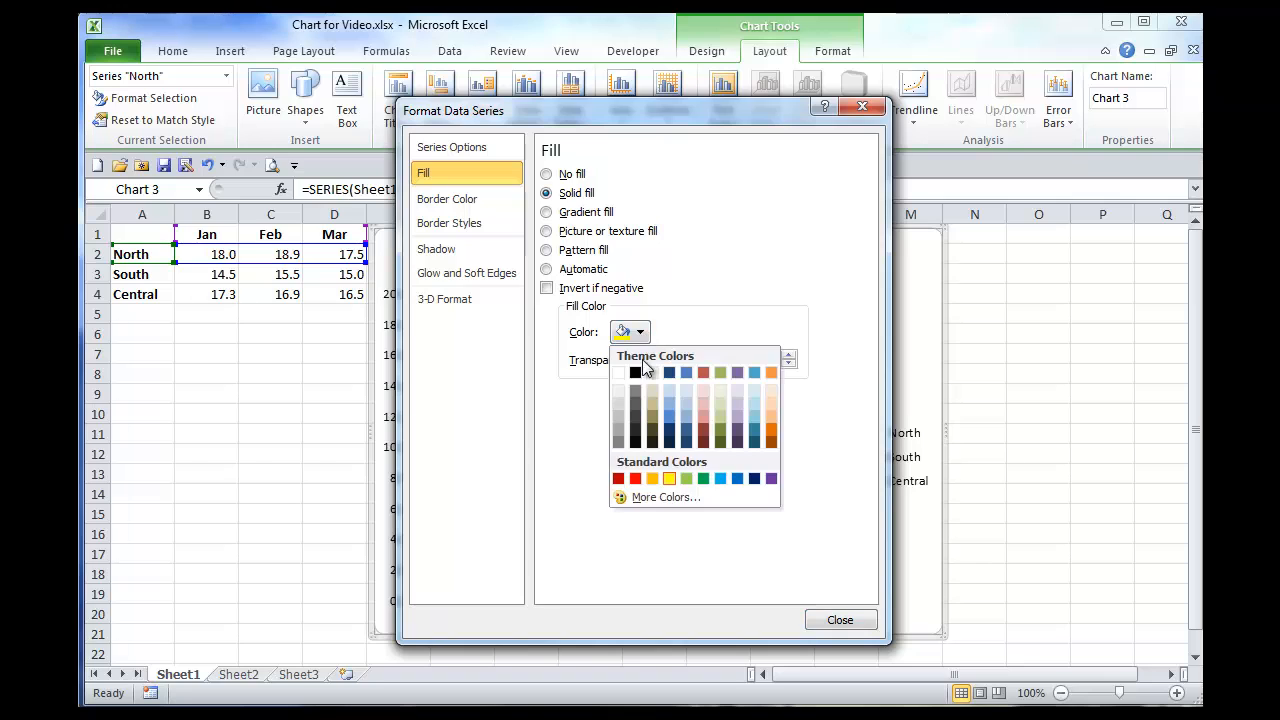
{"action": "left_click", "coordinate": [737, 417]}
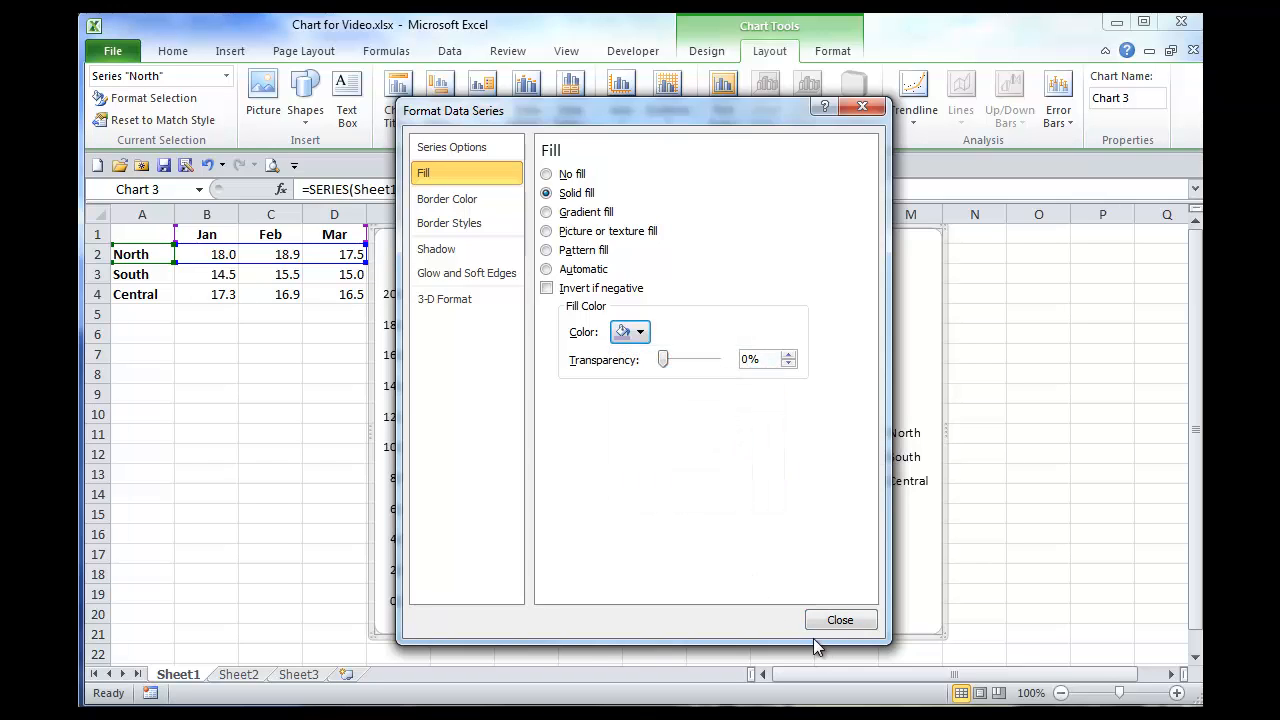
{"action": "left_click", "coordinate": [838, 621]}
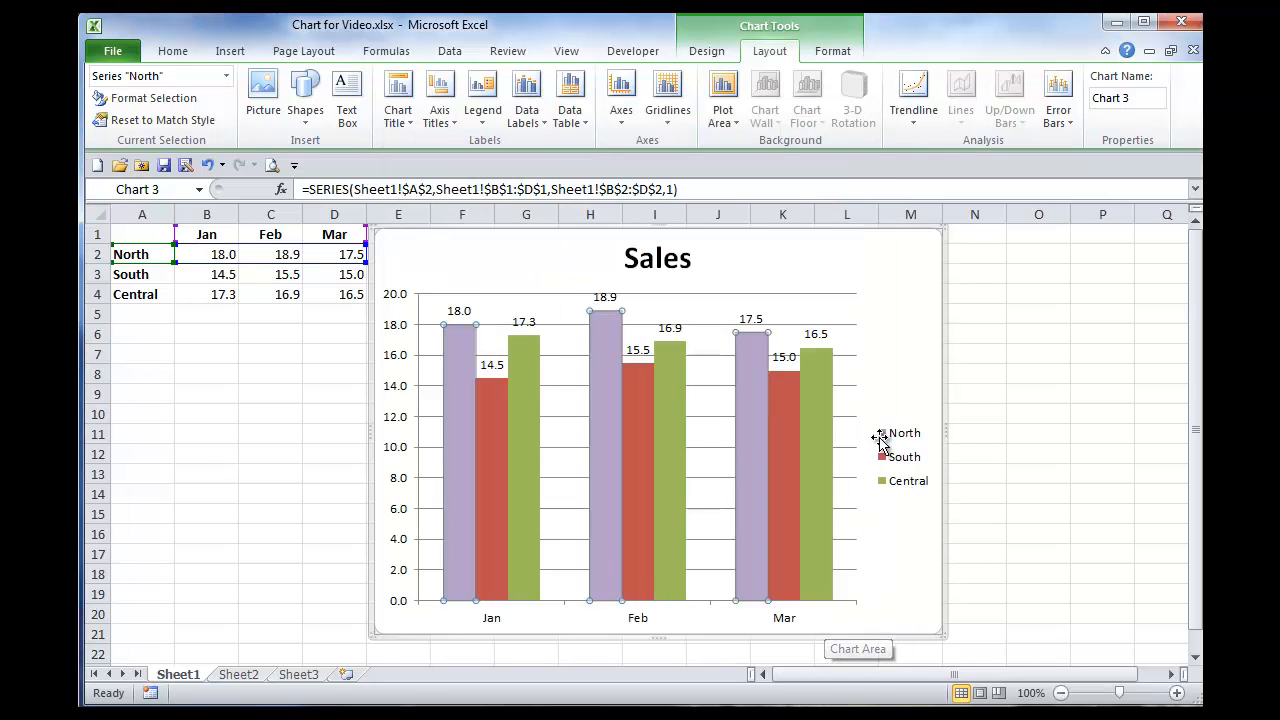
Step: Format only the Central column for March with a solid fill in standard yellow
{"action": "left_click", "coordinate": [899, 310]}
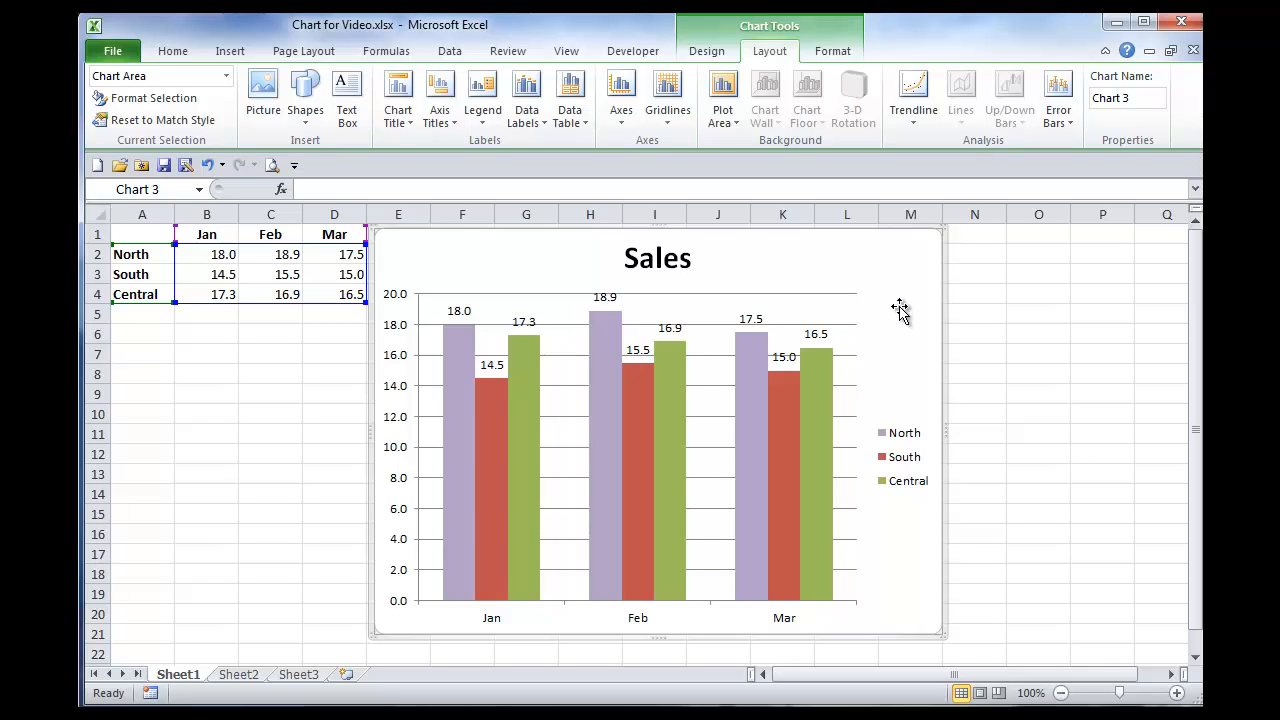
{"action": "left_click", "coordinate": [812, 492]}
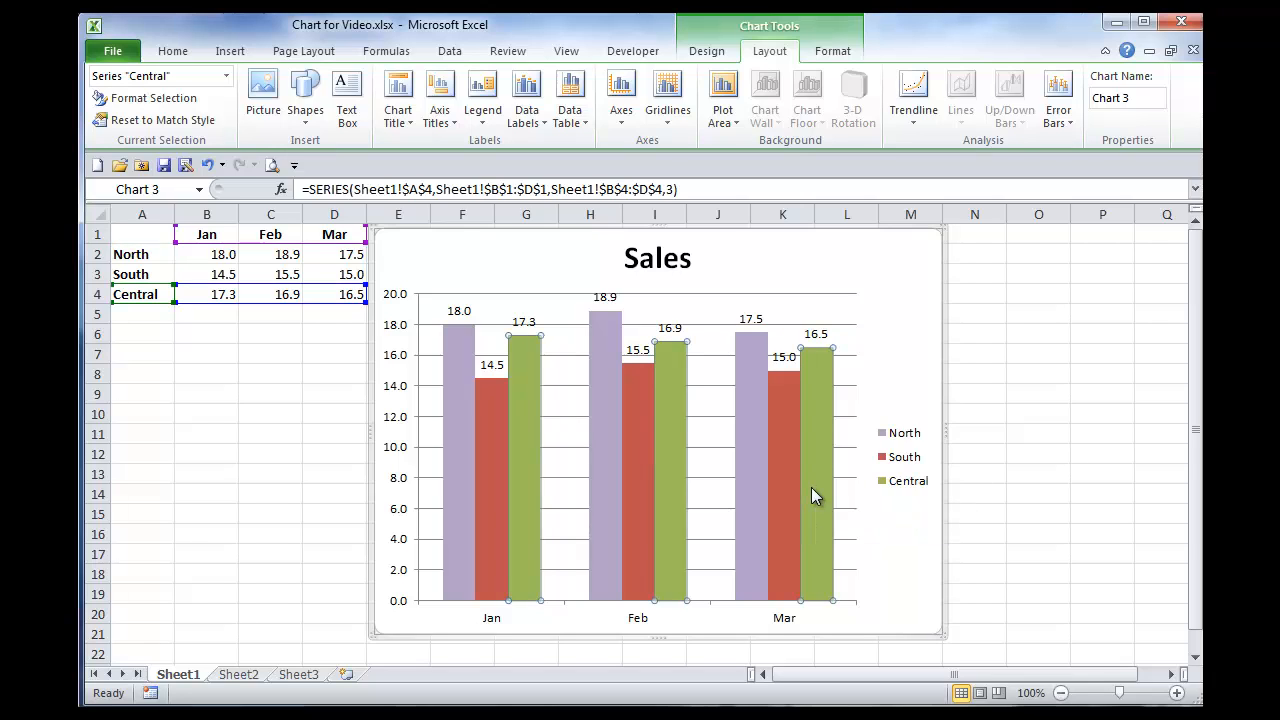
{"action": "left_click", "coordinate": [811, 487]}
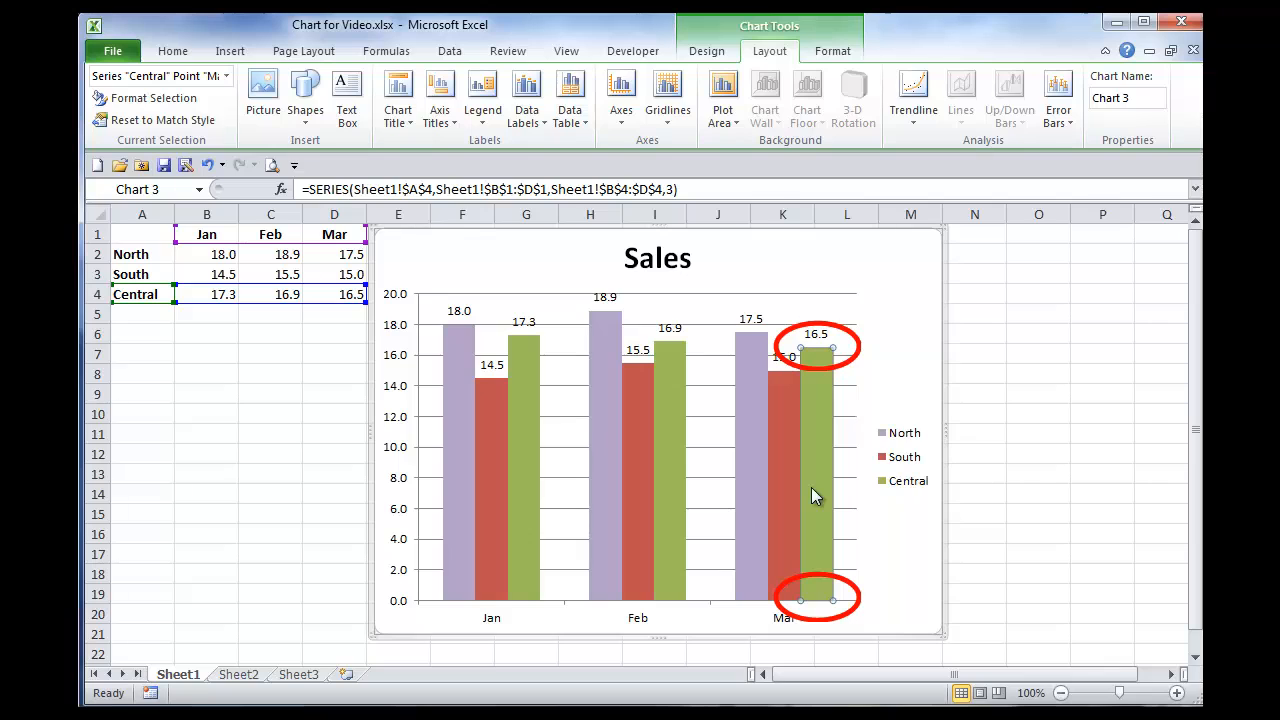
{"action": "right_click", "coordinate": [811, 496]}
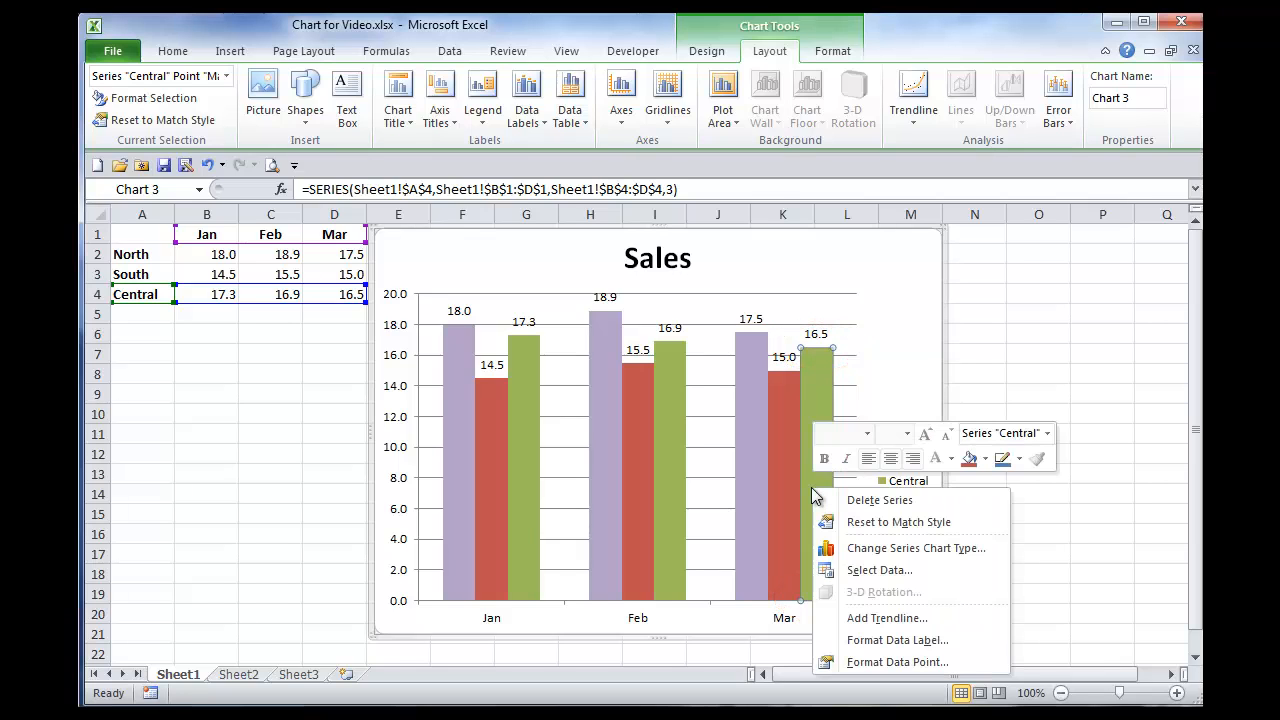
{"action": "left_click", "coordinate": [884, 667]}
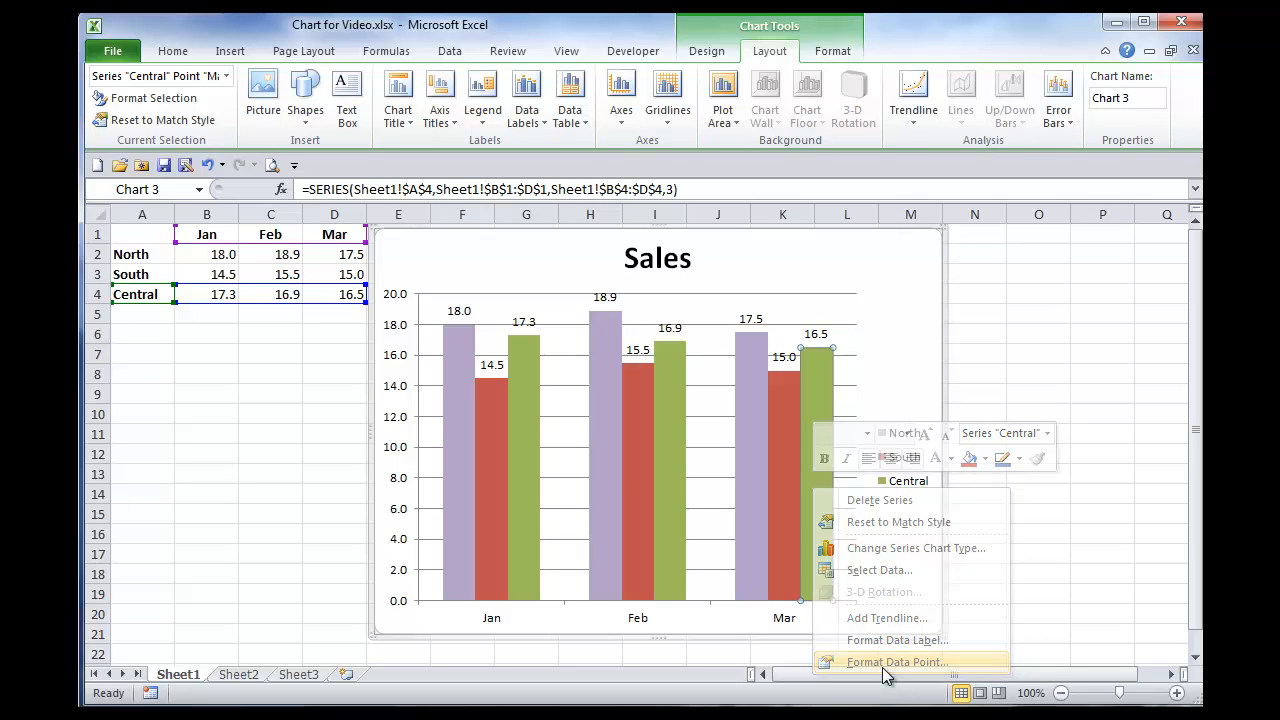
{"action": "left_click", "coordinate": [436, 180]}
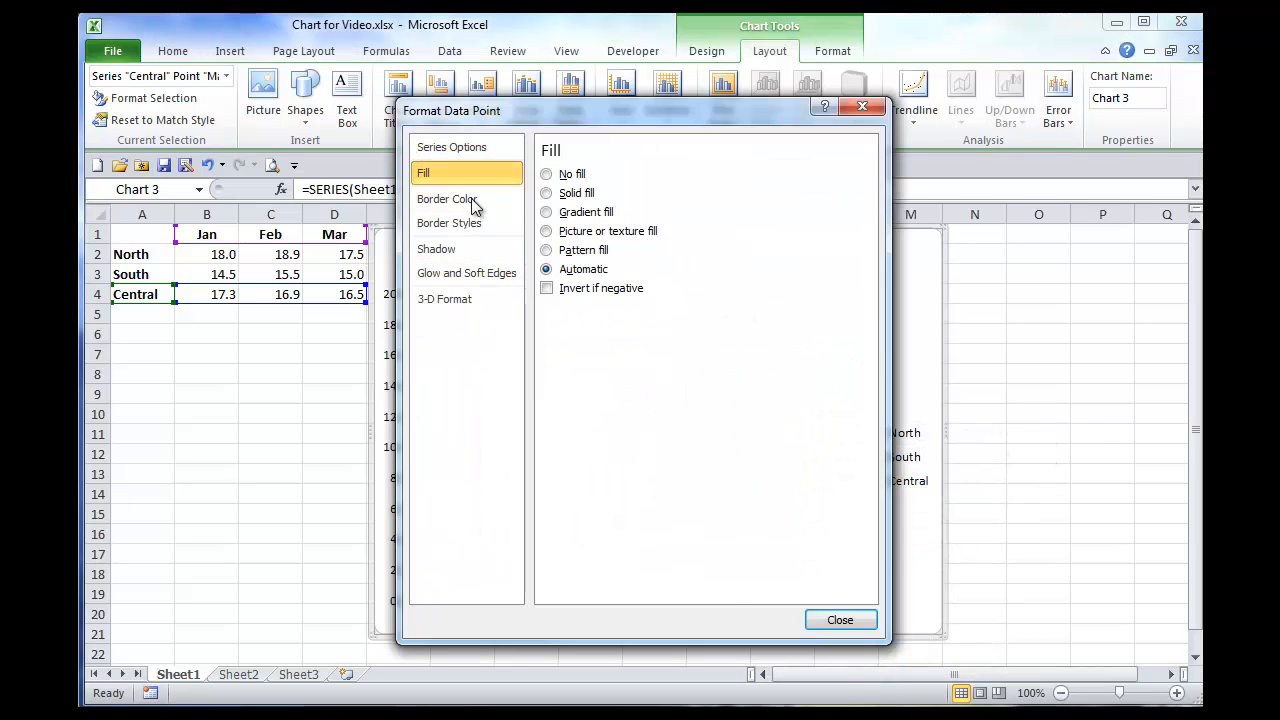
{"action": "left_click", "coordinate": [546, 193]}
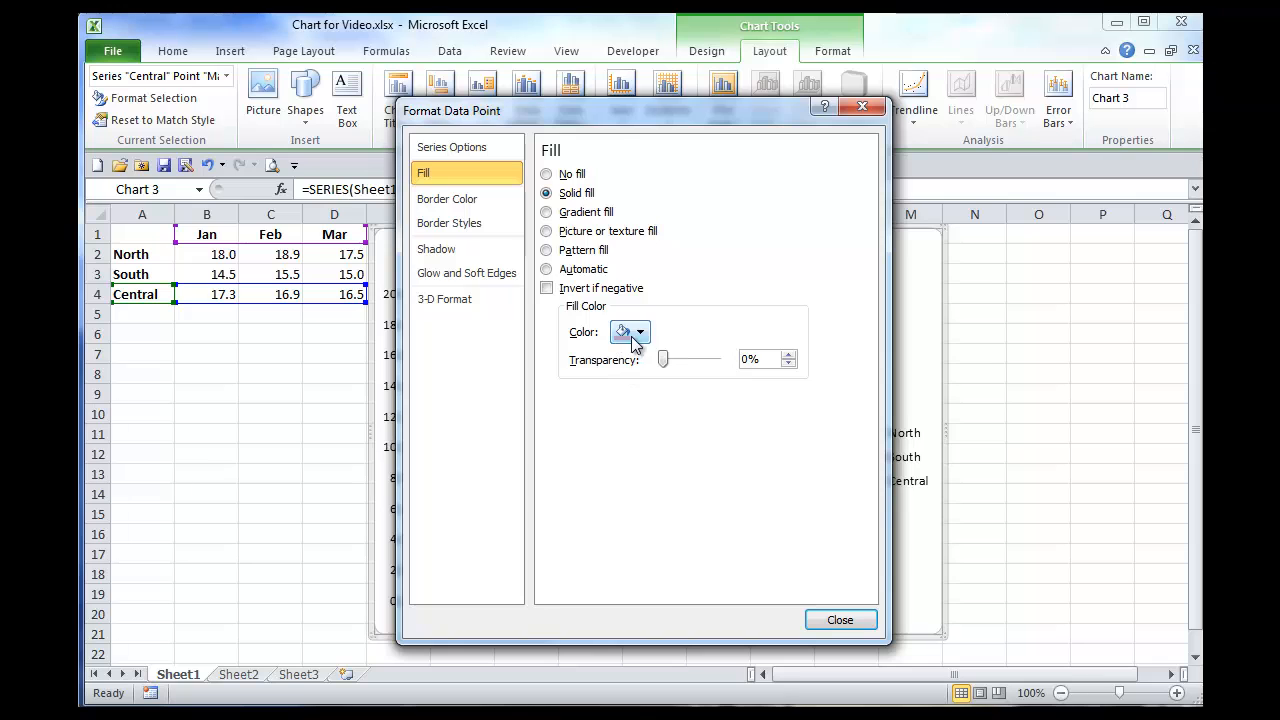
{"action": "left_click", "coordinate": [638, 333]}
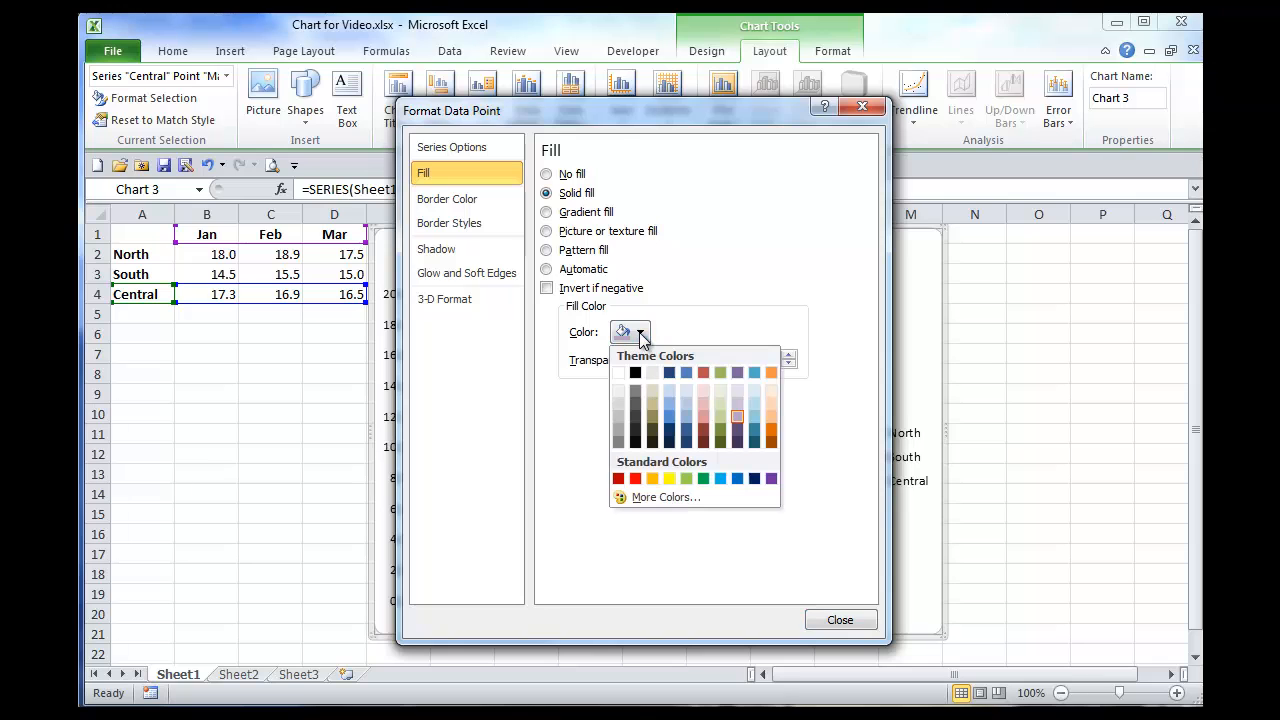
{"action": "left_click", "coordinate": [669, 478]}
{"action": "left_click", "coordinate": [822, 621]}
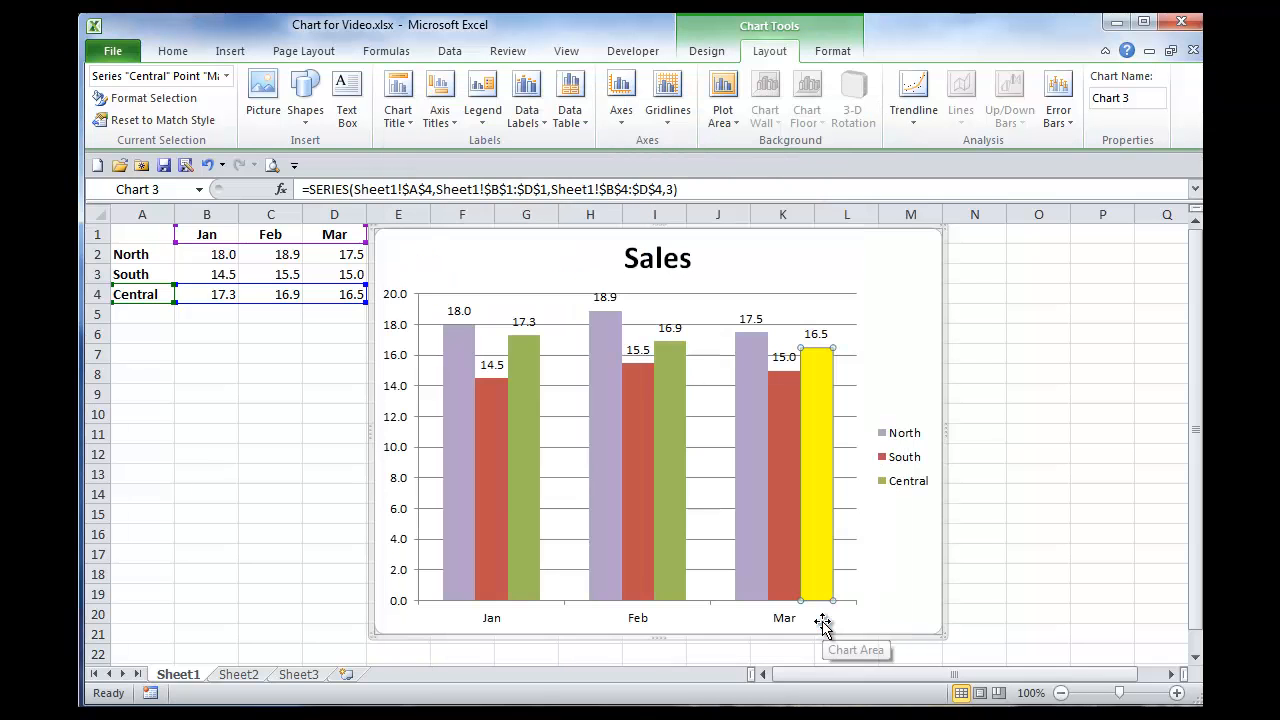
{"action": "left_click", "coordinate": [903, 570]}
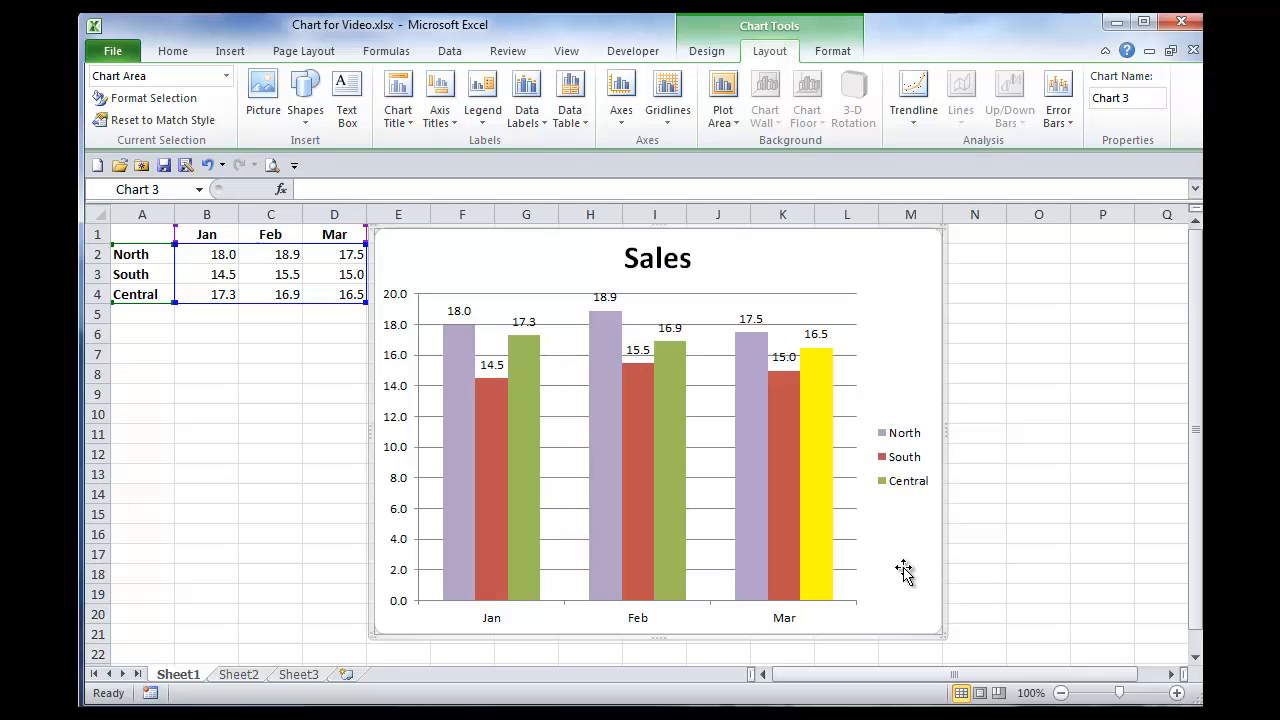
Step: Examine the formatting commands available for the North data labels, the vertical axis, the legend and the plot area
{"action": "right_click", "coordinate": [610, 300]}
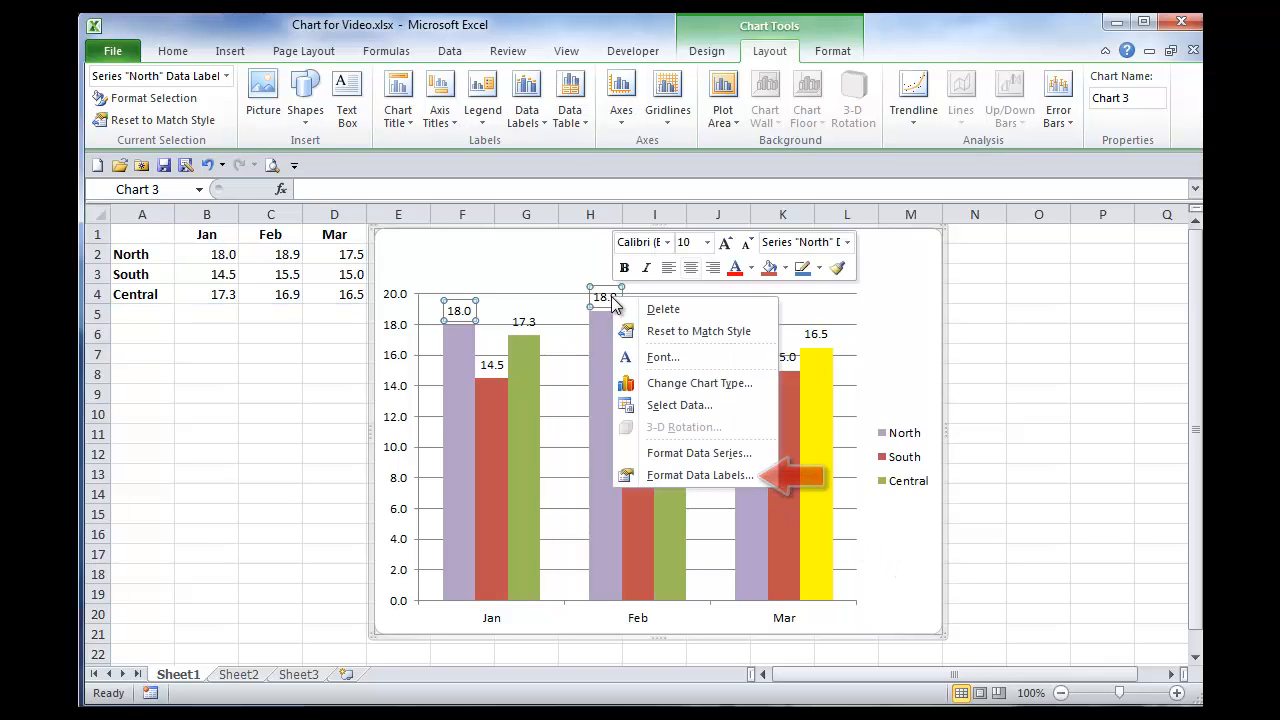
{"action": "key", "text": "Escape"}
{"action": "right_click", "coordinate": [396, 420]}
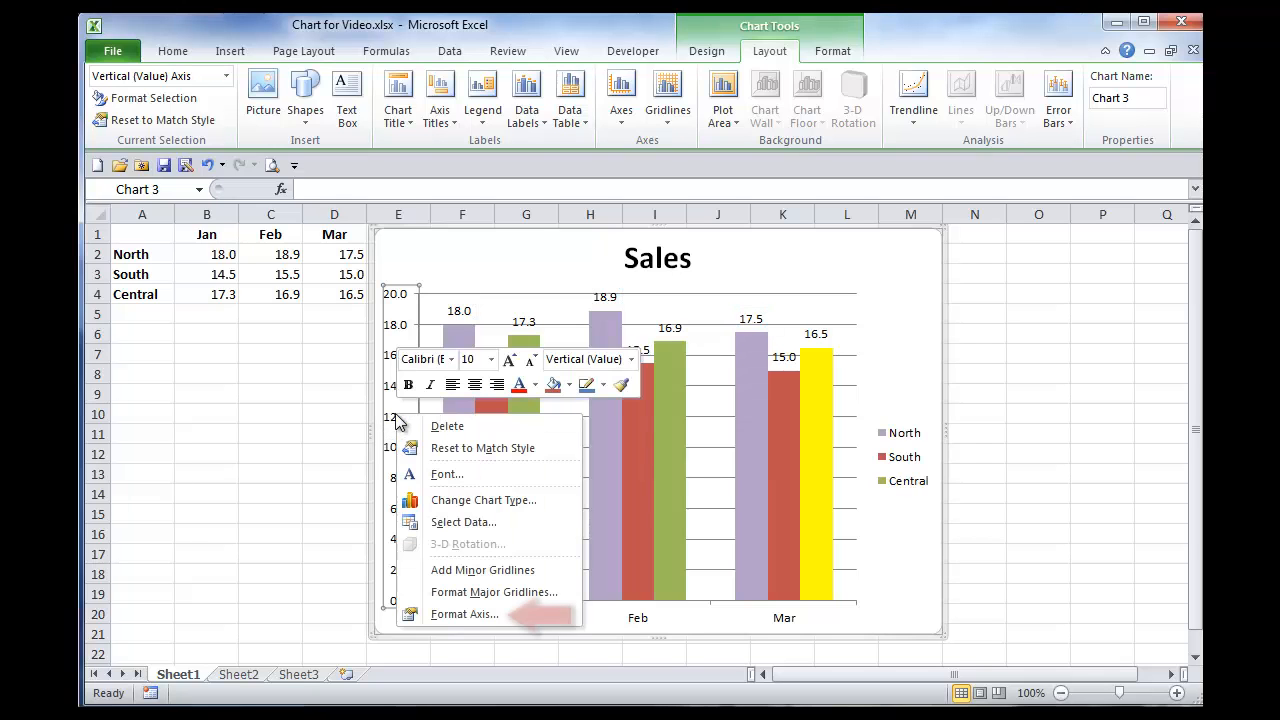
{"action": "key", "text": "Escape"}
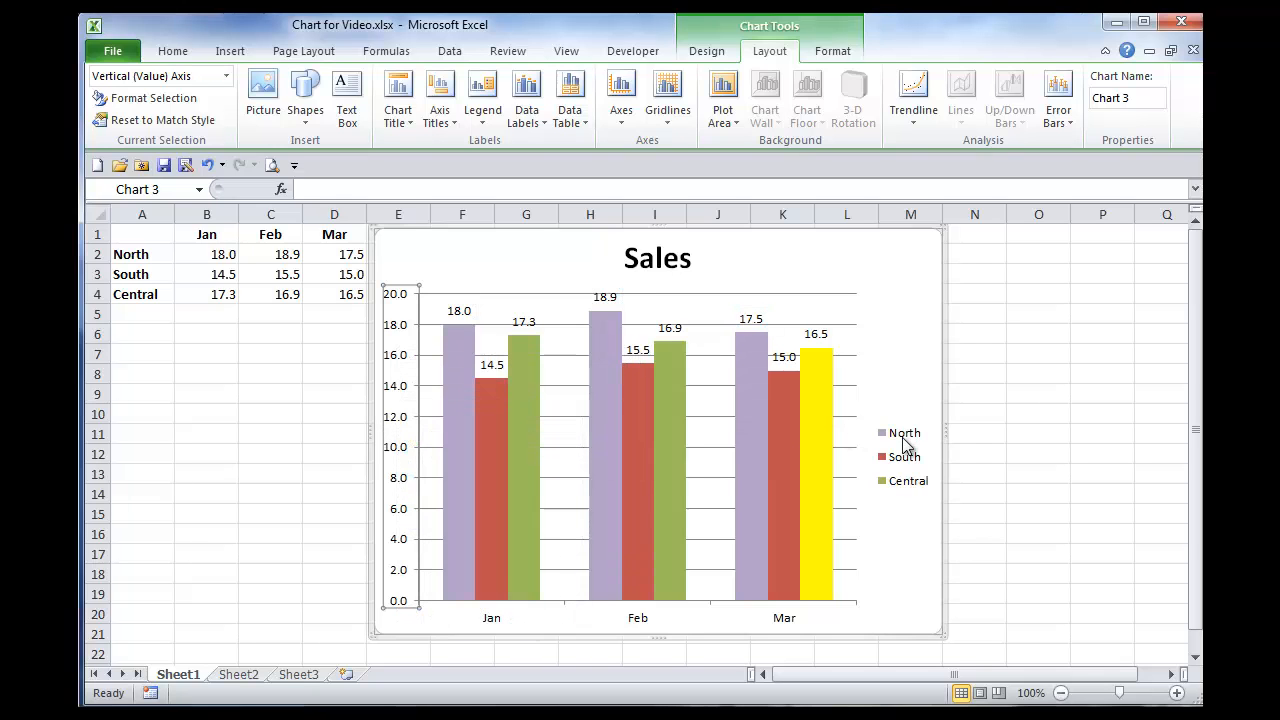
{"action": "right_click", "coordinate": [901, 450]}
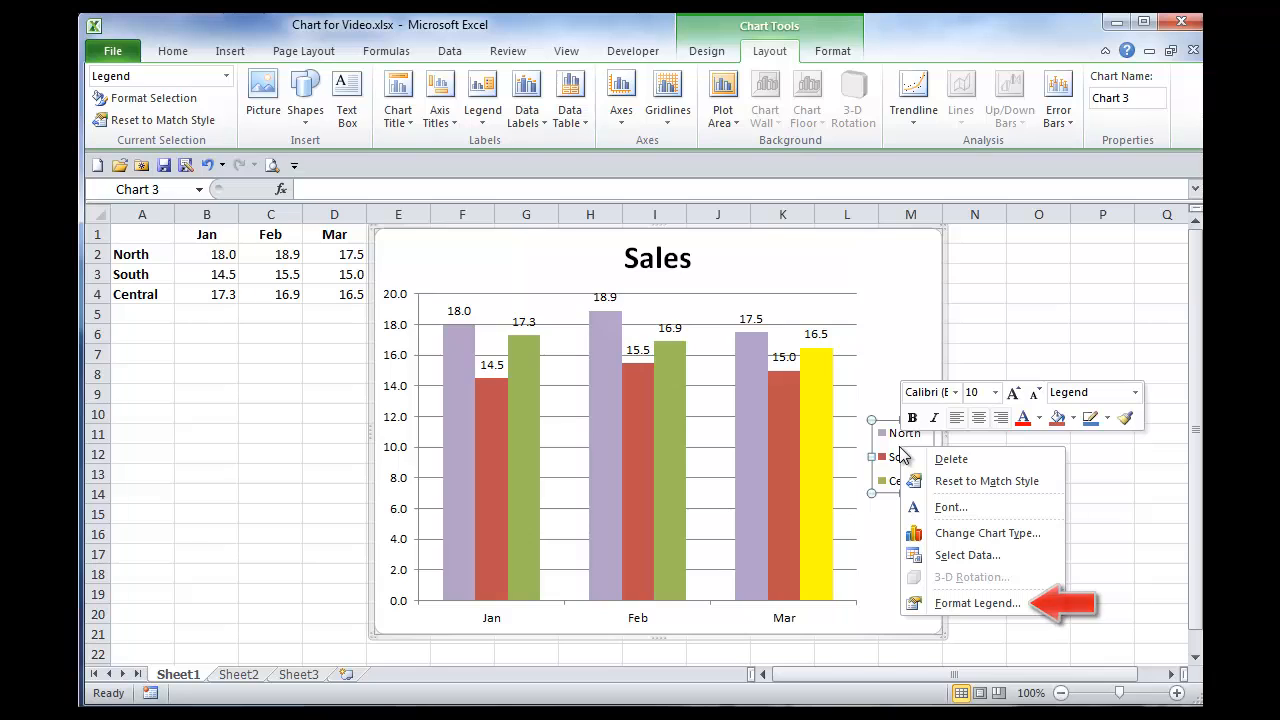
{"action": "key", "text": "Escape"}
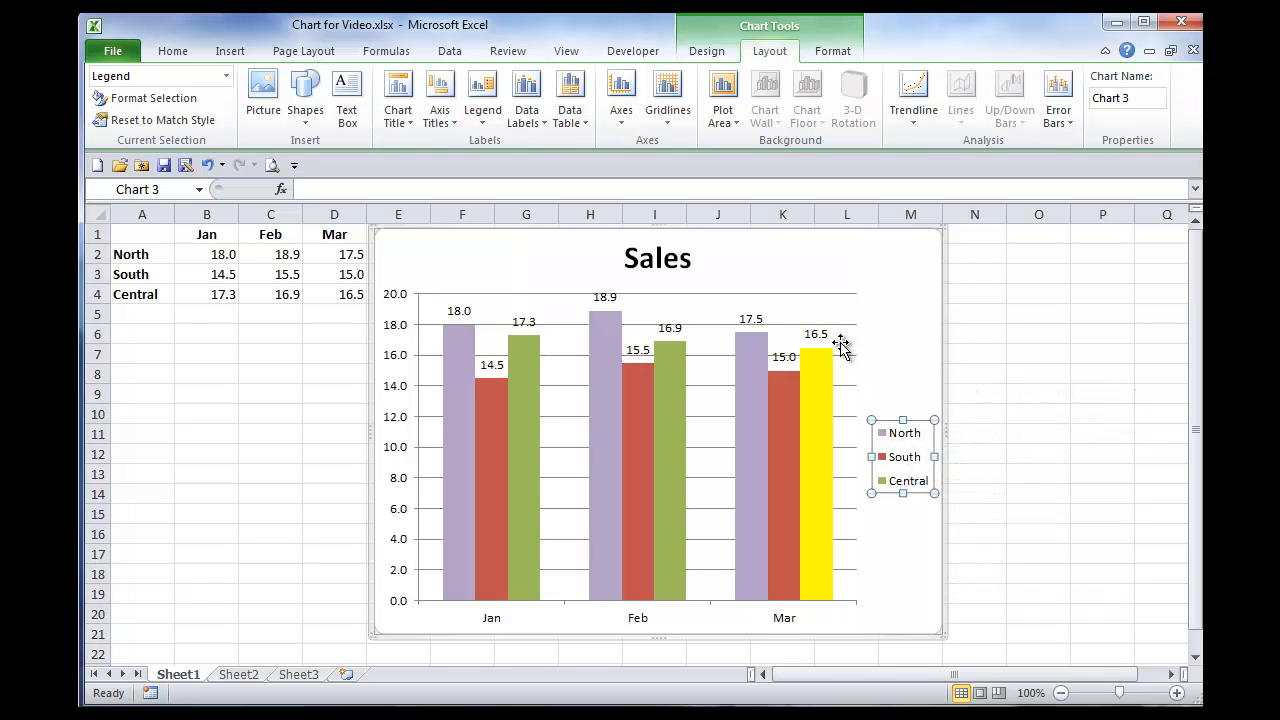
{"action": "right_click", "coordinate": [706, 310]}
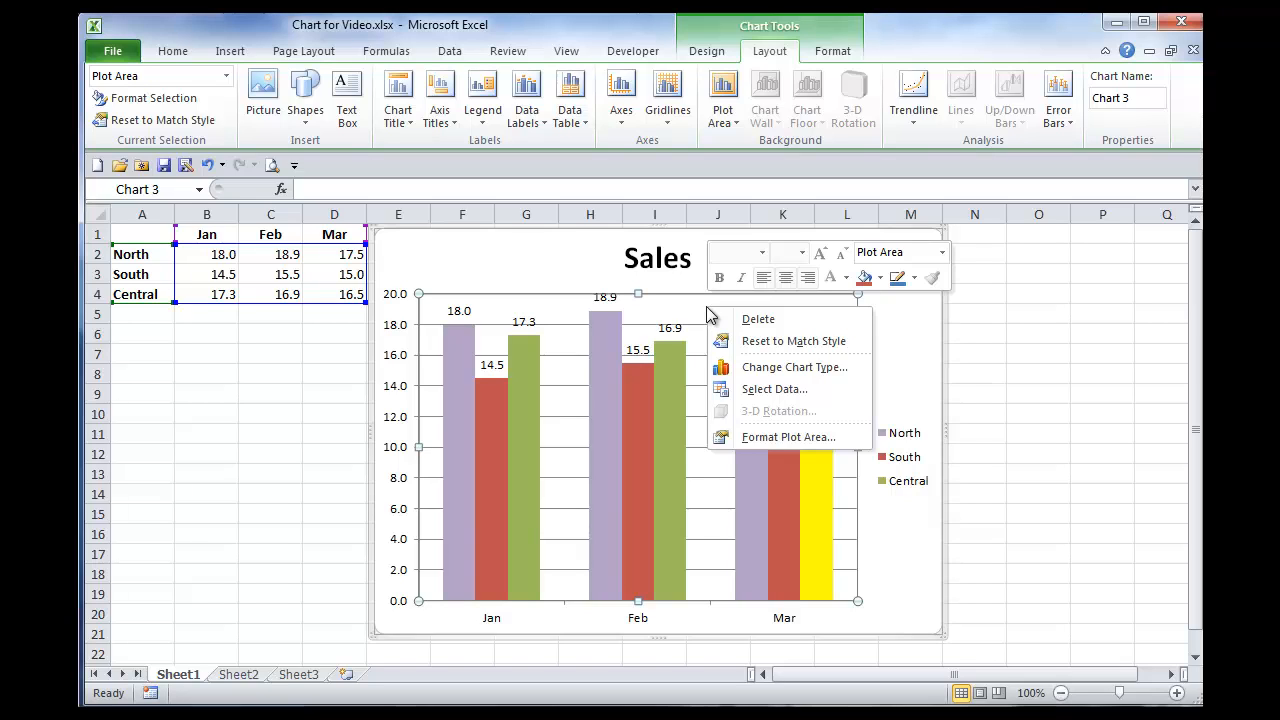
{"action": "key", "text": "Escape"}
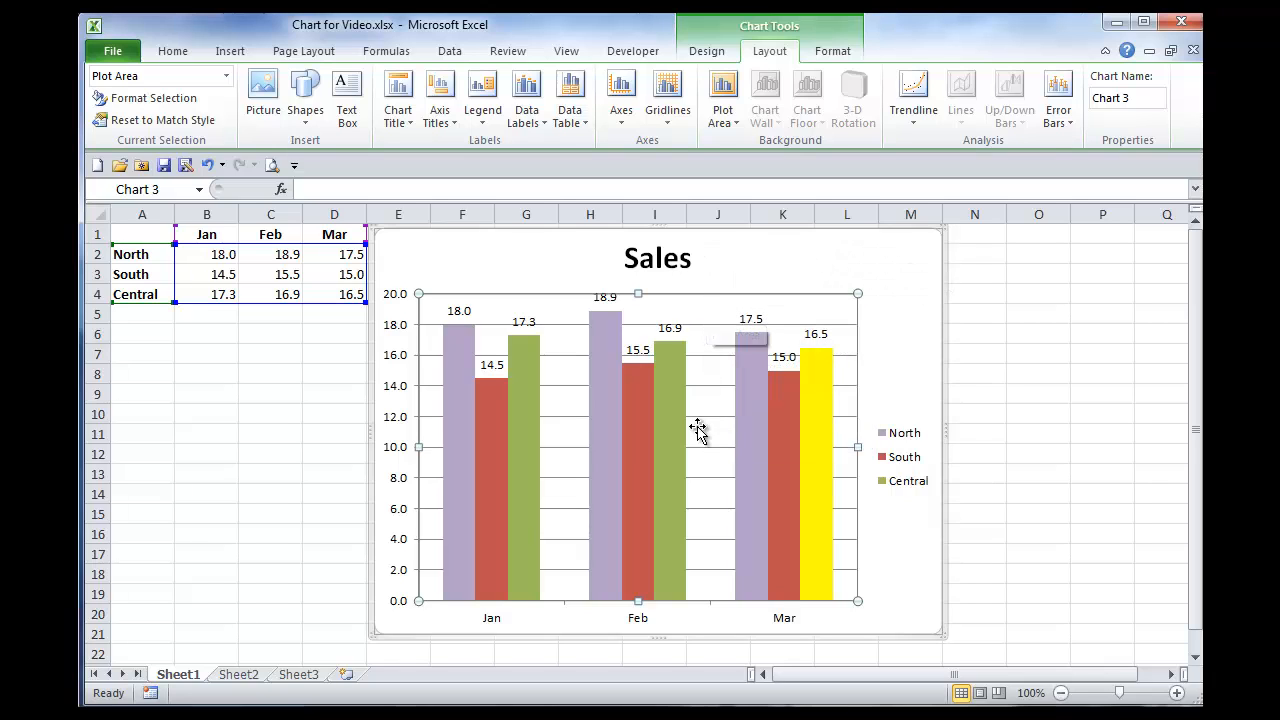
{"action": "mouse_move", "coordinate": [688, 454]}
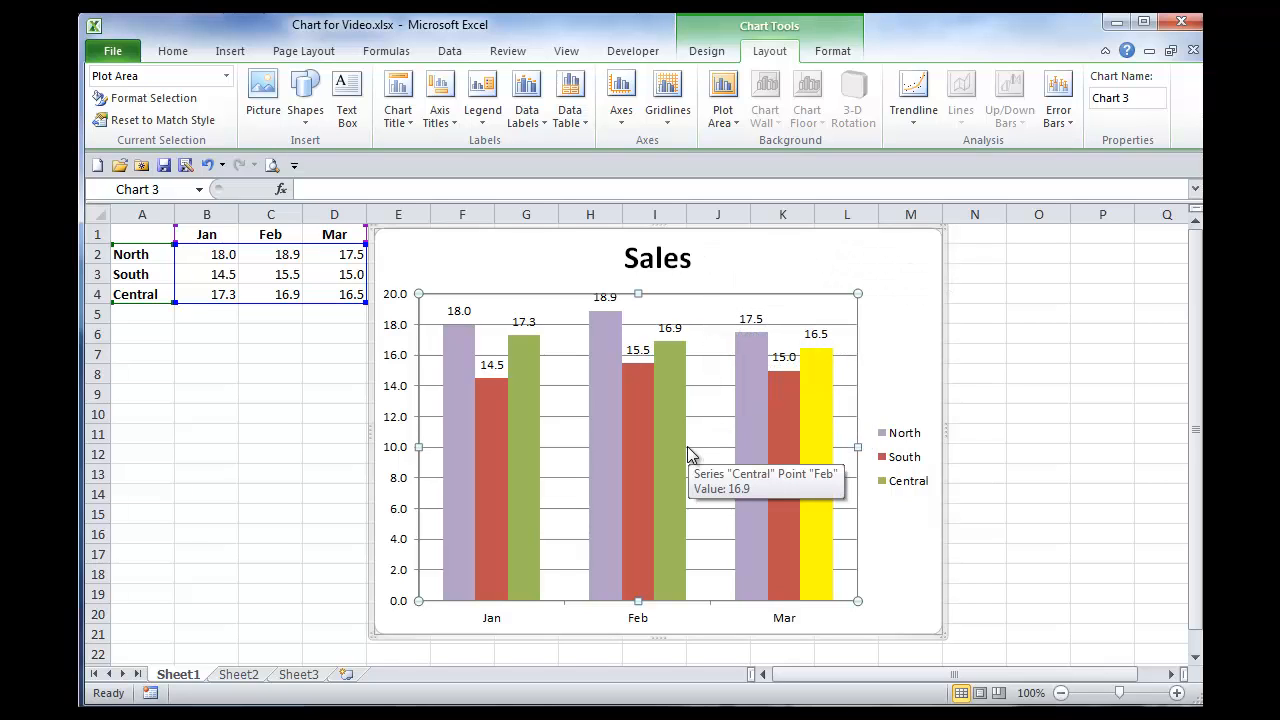
Step: Try changing the chart type to a line chart with markers
{"action": "left_click", "coordinate": [706, 51]}
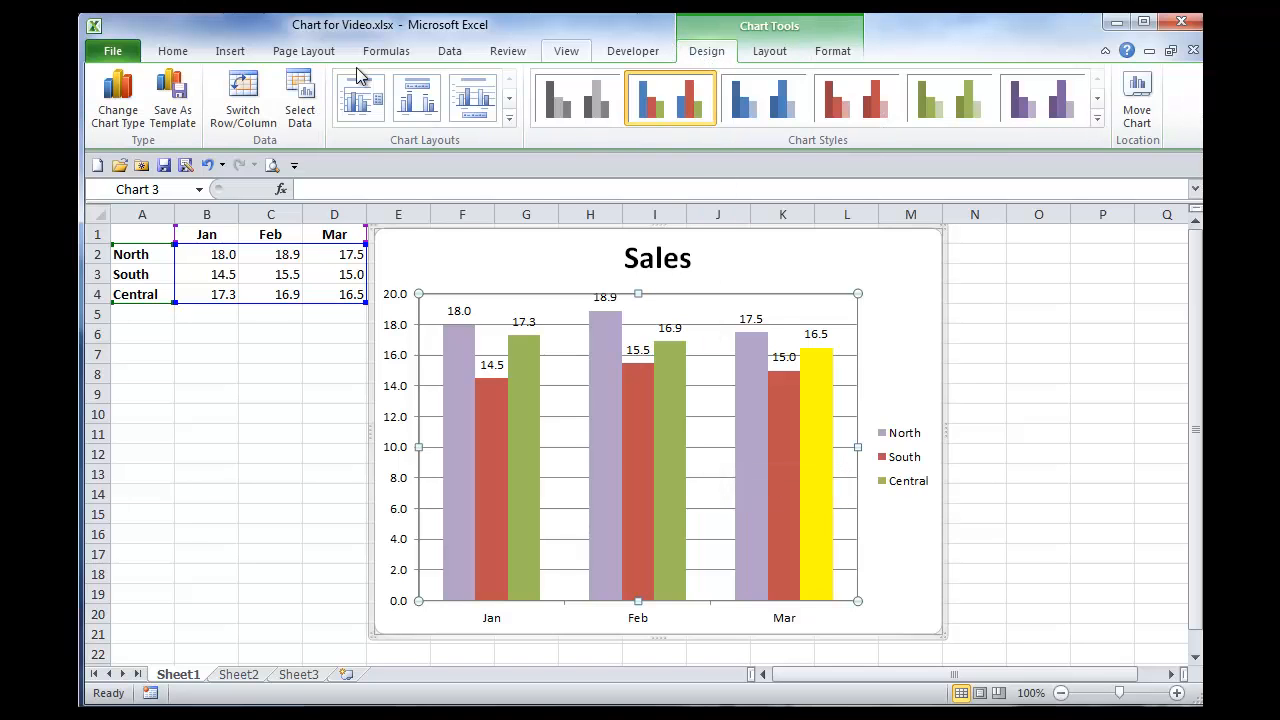
{"action": "left_click", "coordinate": [120, 100]}
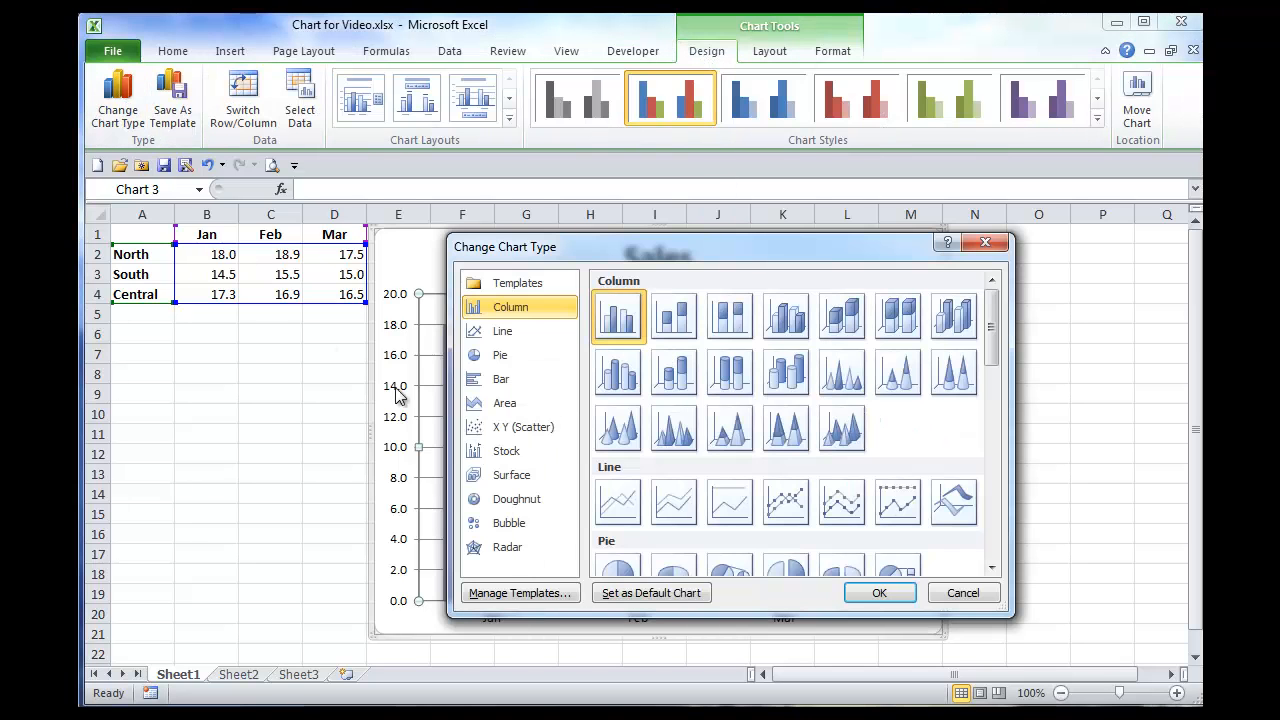
{"action": "left_click", "coordinate": [504, 330]}
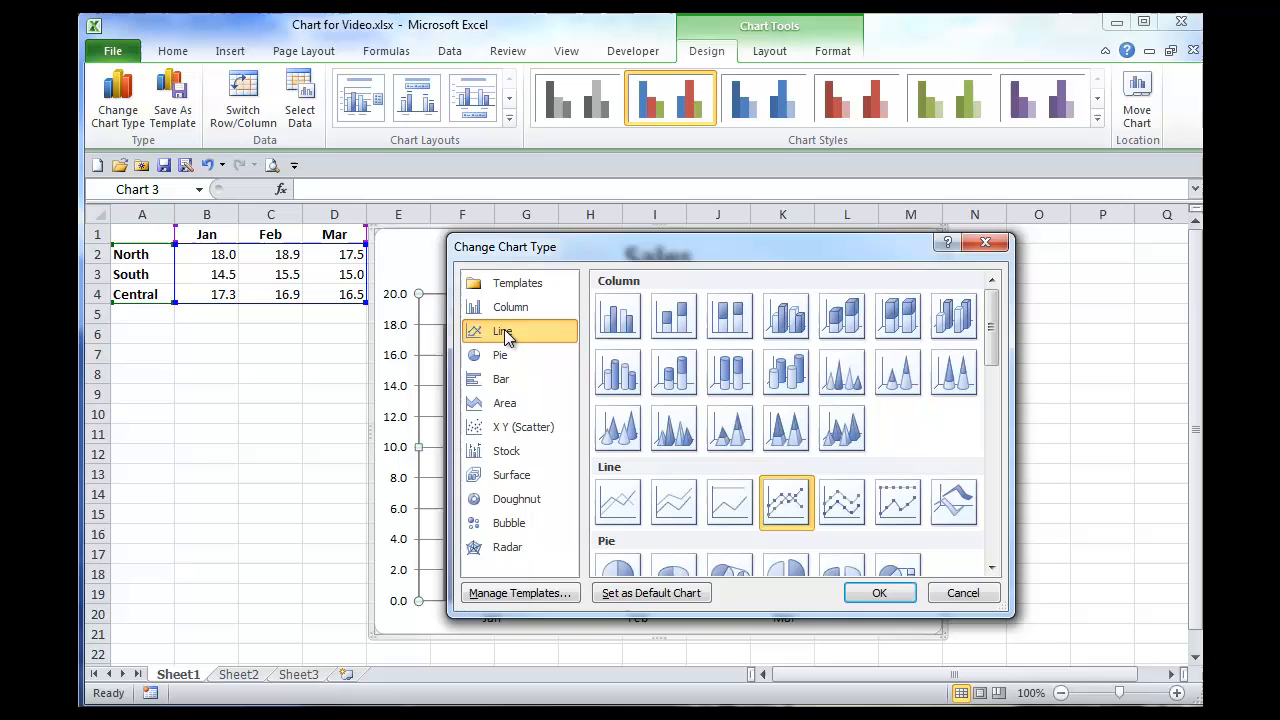
{"action": "left_click", "coordinate": [885, 593]}
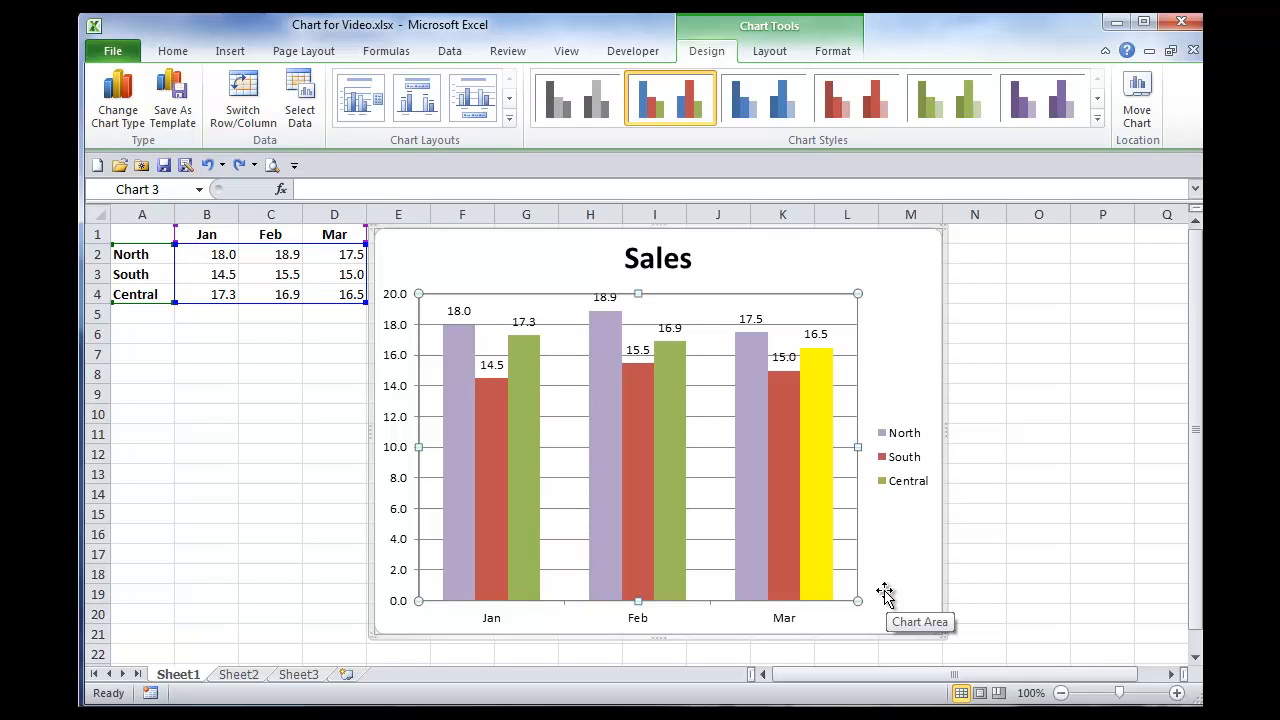
Step: Try moving the chart to a new sheet named "Sales" and cancel the move
{"action": "left_click", "coordinate": [905, 548]}
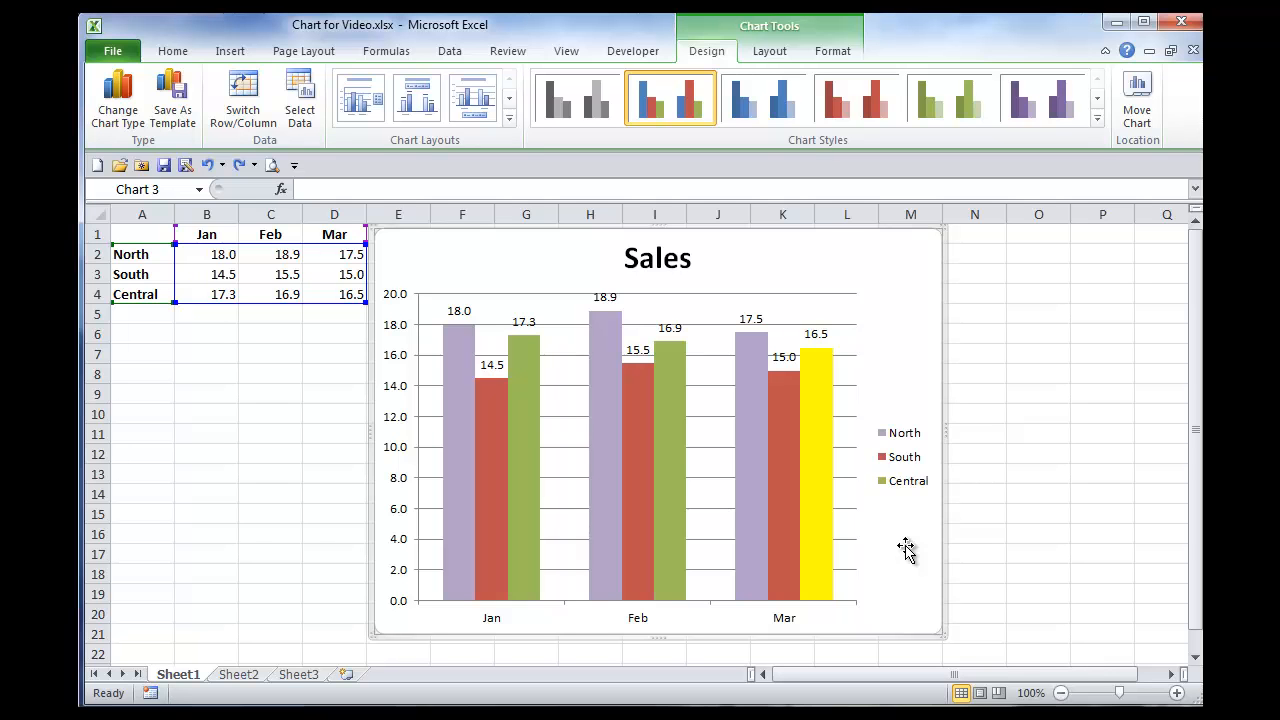
{"action": "left_click", "coordinate": [1137, 100]}
{"action": "left_click_drag", "start_coordinate": [1172, 316], "coordinate": [875, 184]}
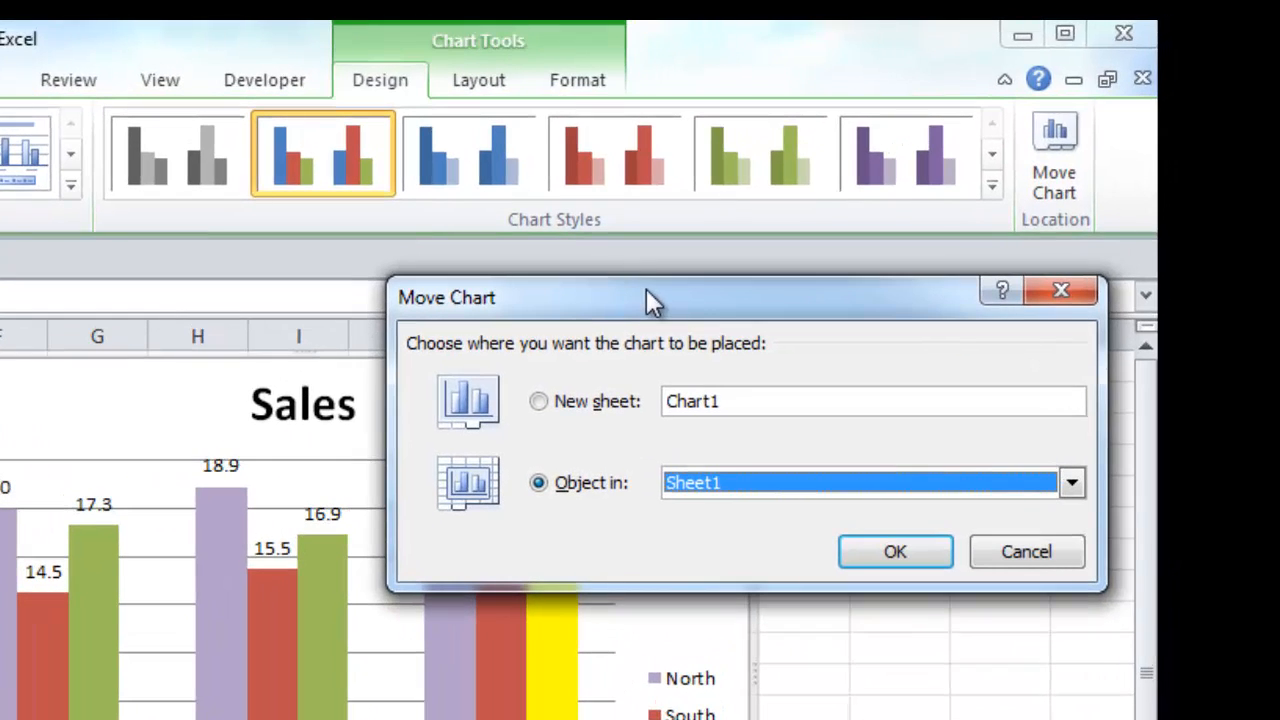
{"action": "left_click", "coordinate": [538, 401]}
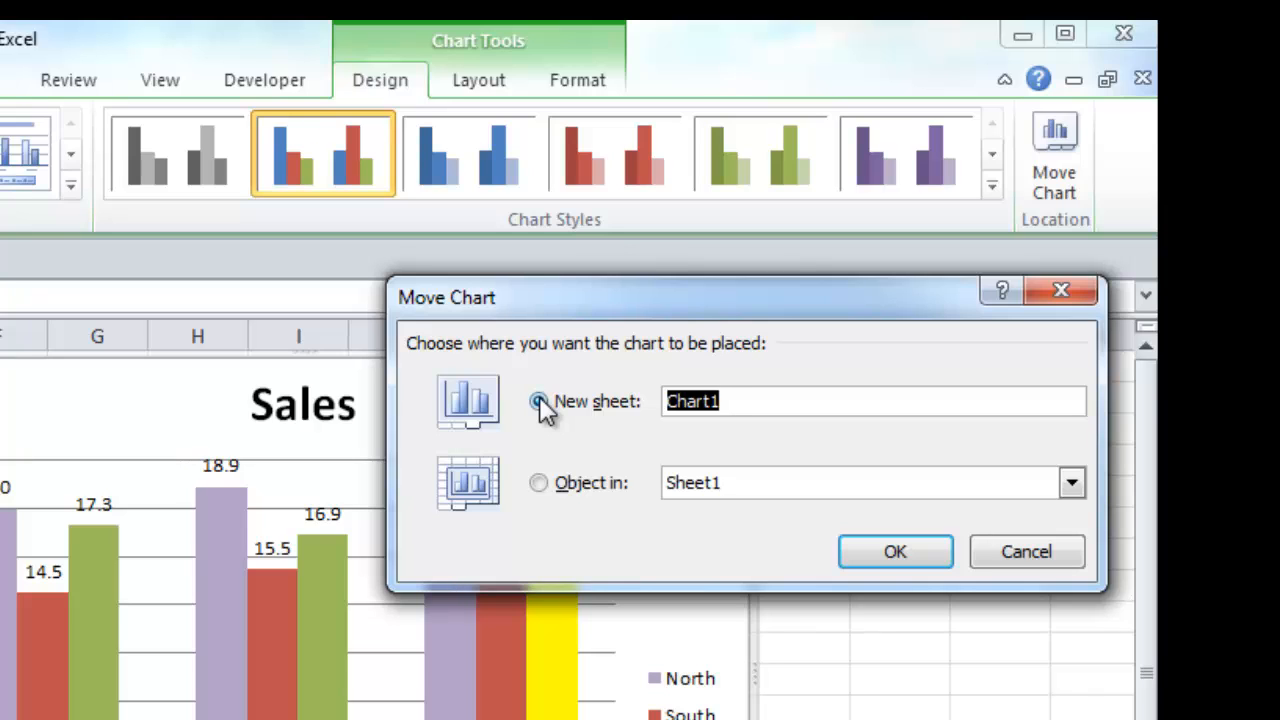
{"action": "type", "text": "Sales"}
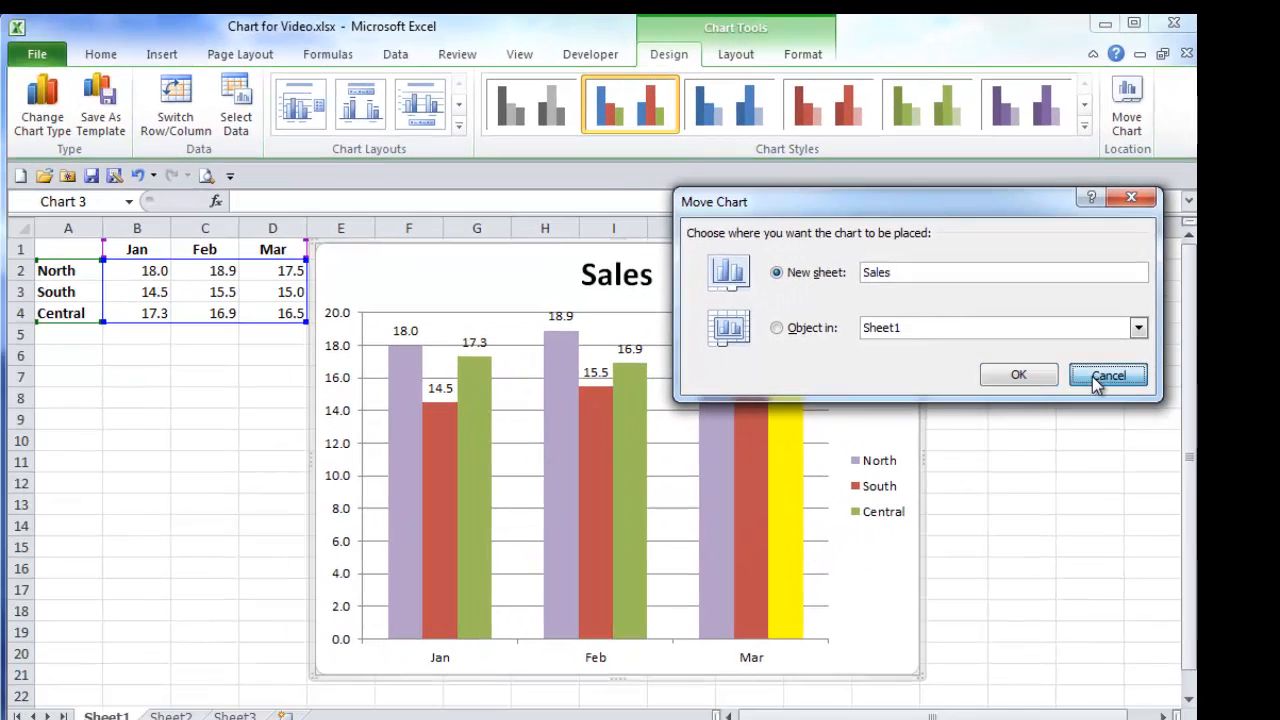
{"action": "left_click", "coordinate": [1005, 554]}
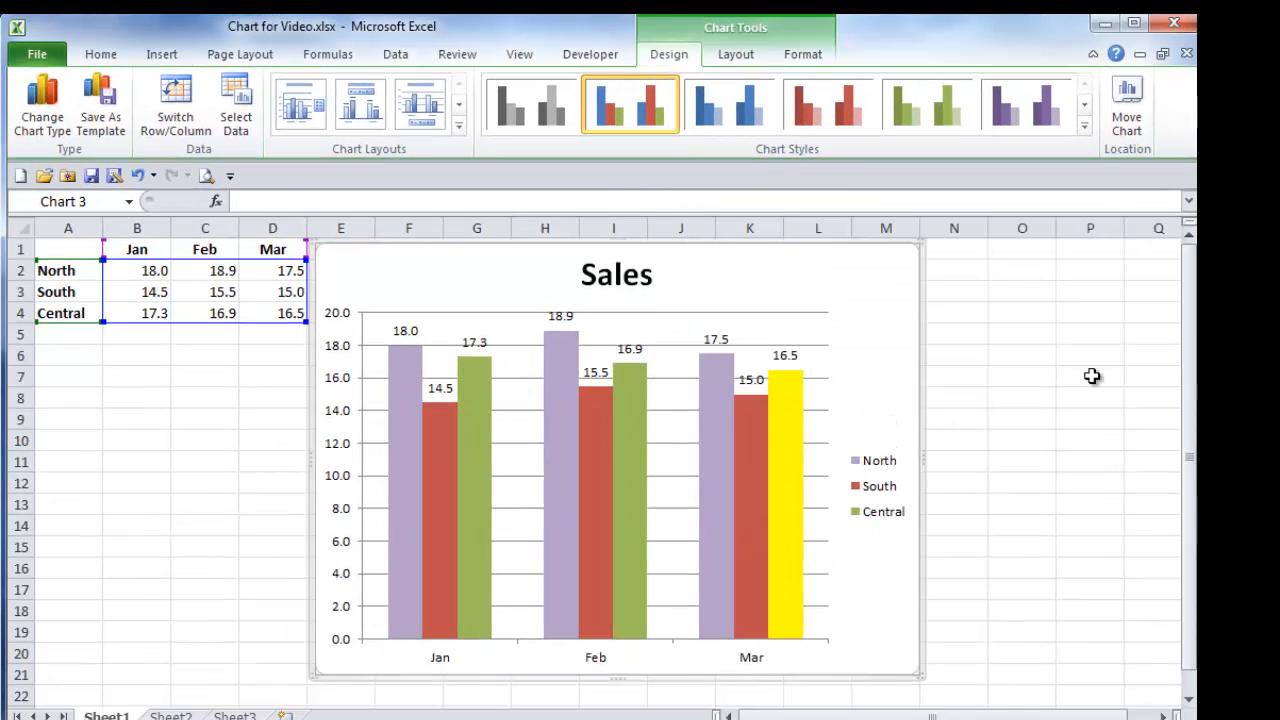